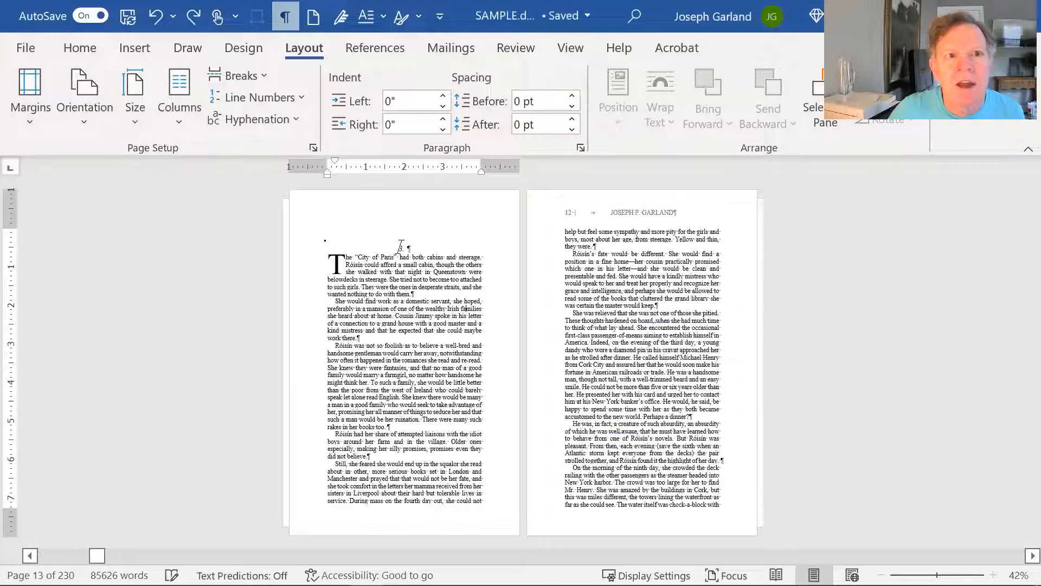
Set the chapter 3 number heading's paragraph spacing to 18 pt before and 12 pt after.
double_click(401, 247)
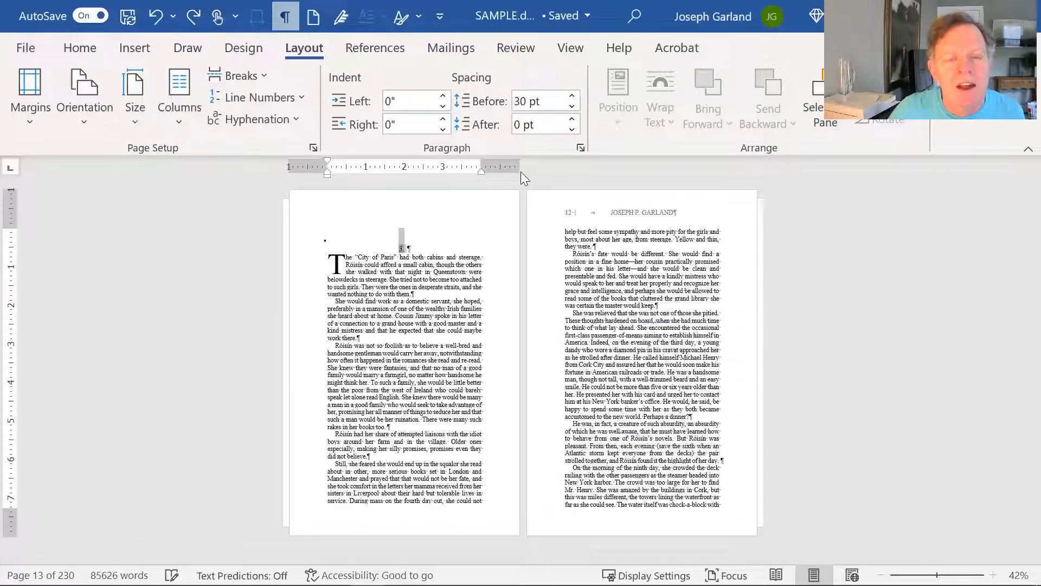
double_click(572, 107)
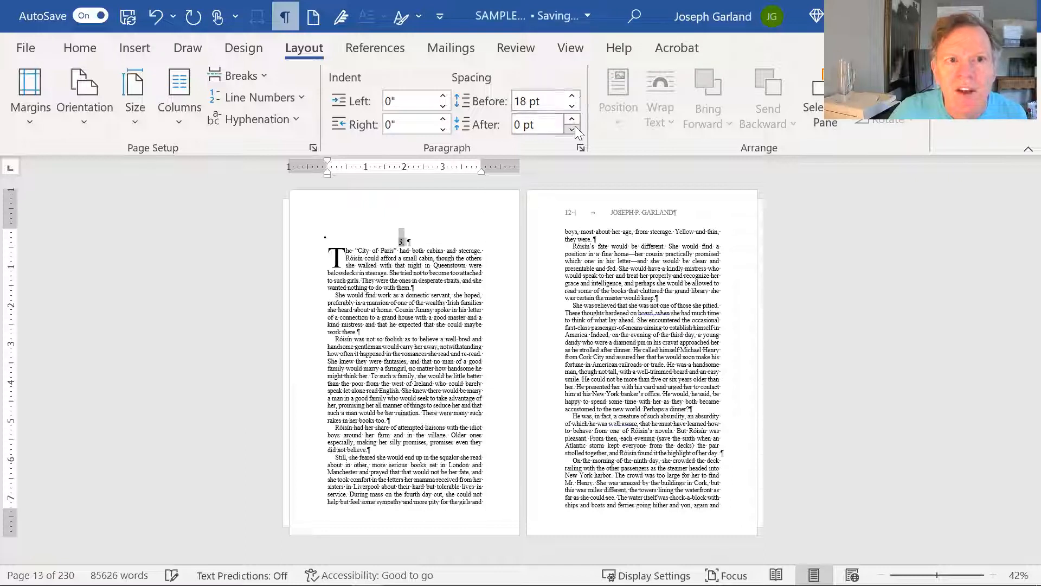
left_click(572, 120)
left_click(572, 120)
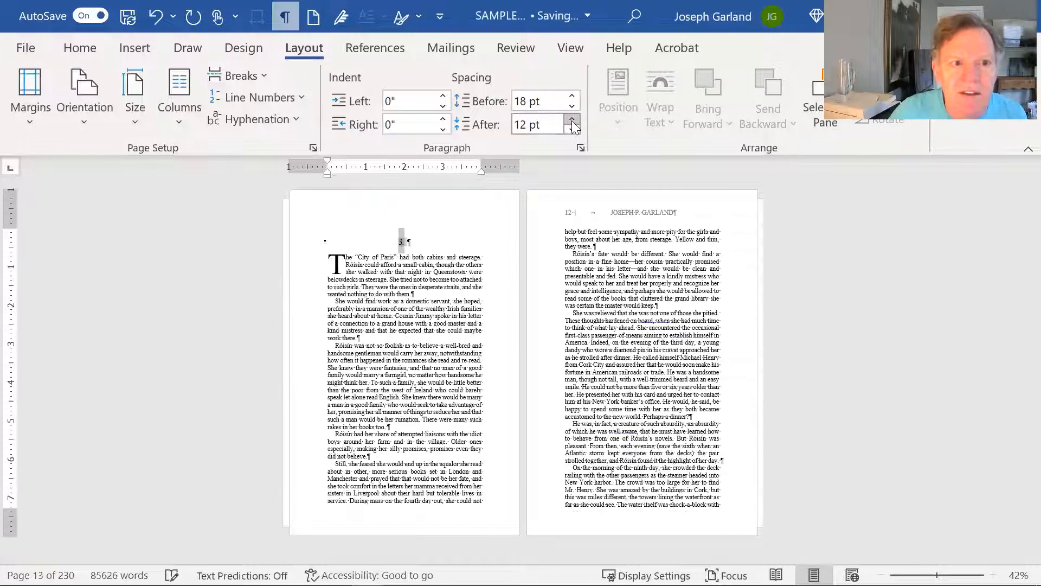
left_click(433, 308)
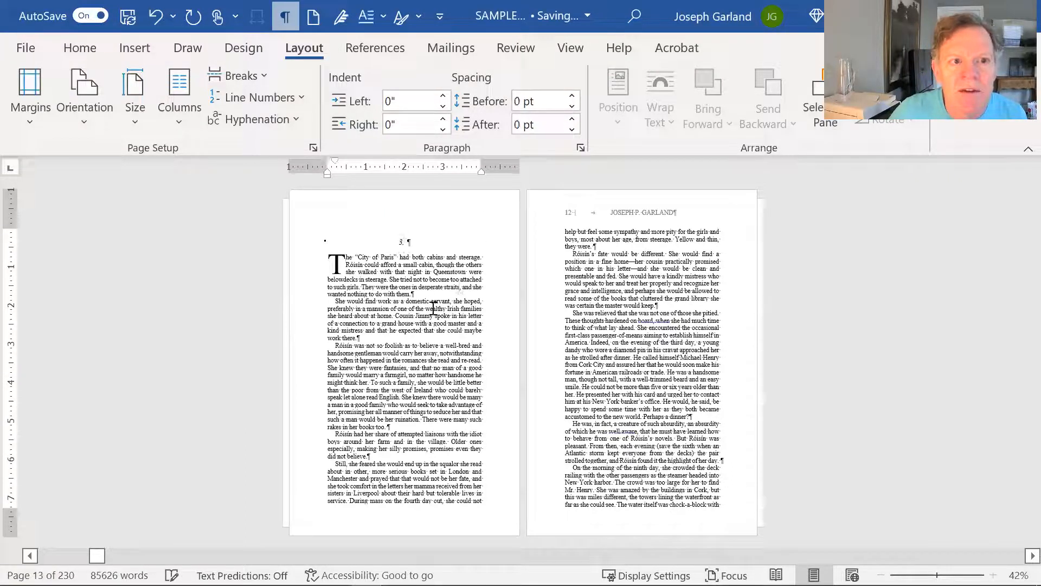
Update the Heading 1 style to match the chapter 3 number heading's formatting.
double_click(402, 240)
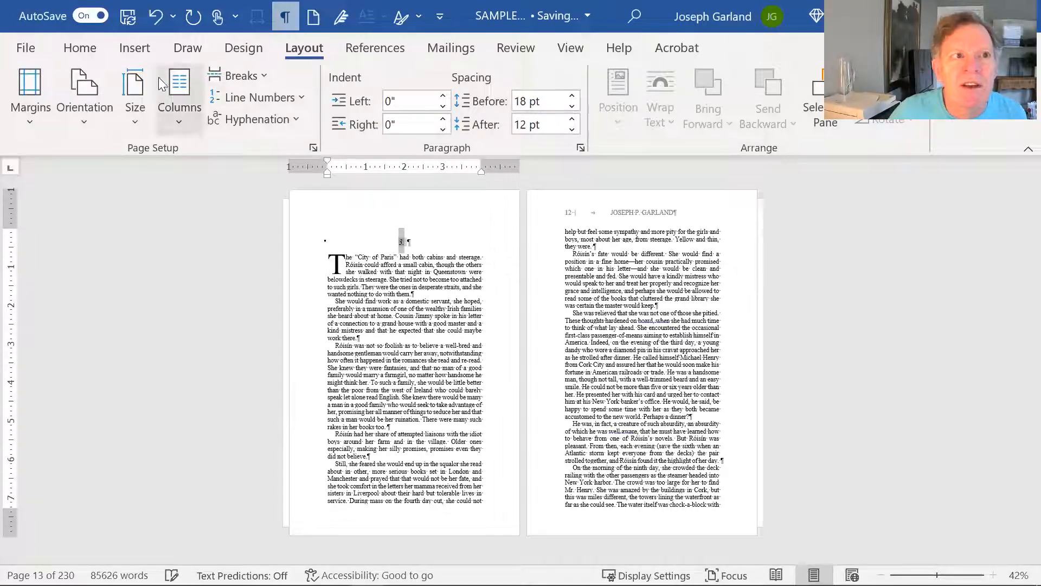
left_click(80, 48)
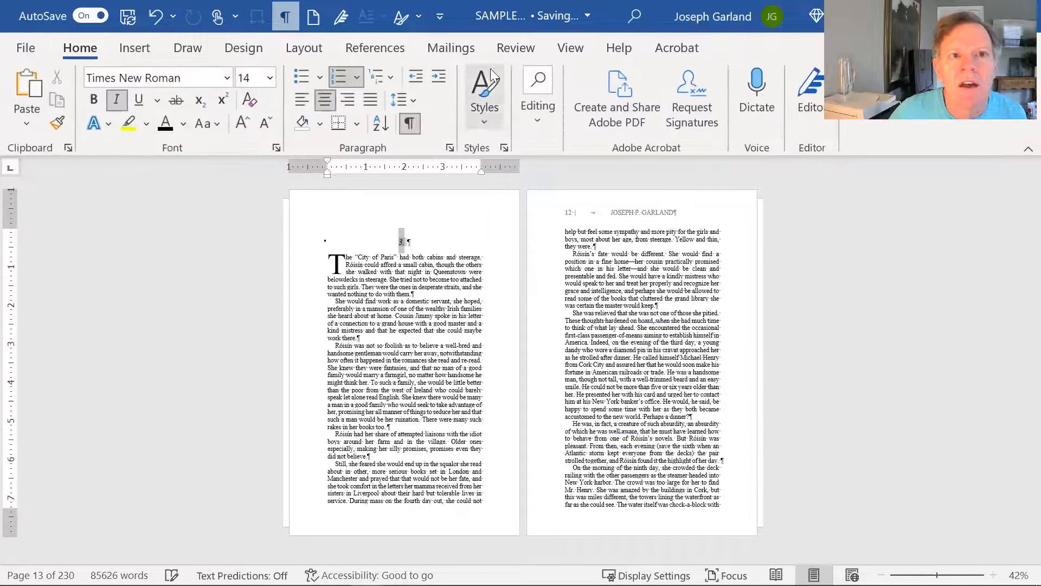
left_click(488, 89)
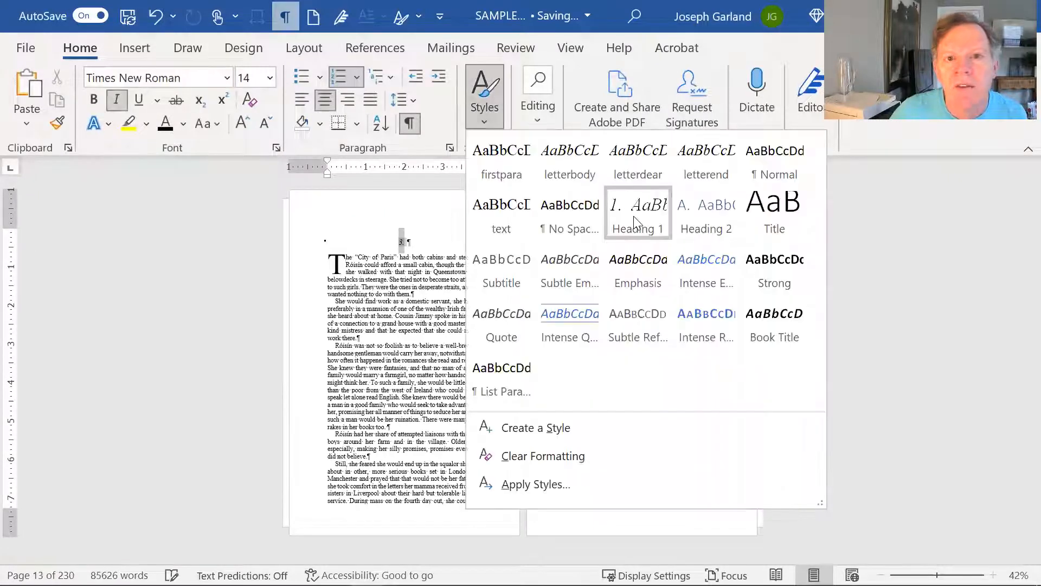
left_click(651, 231)
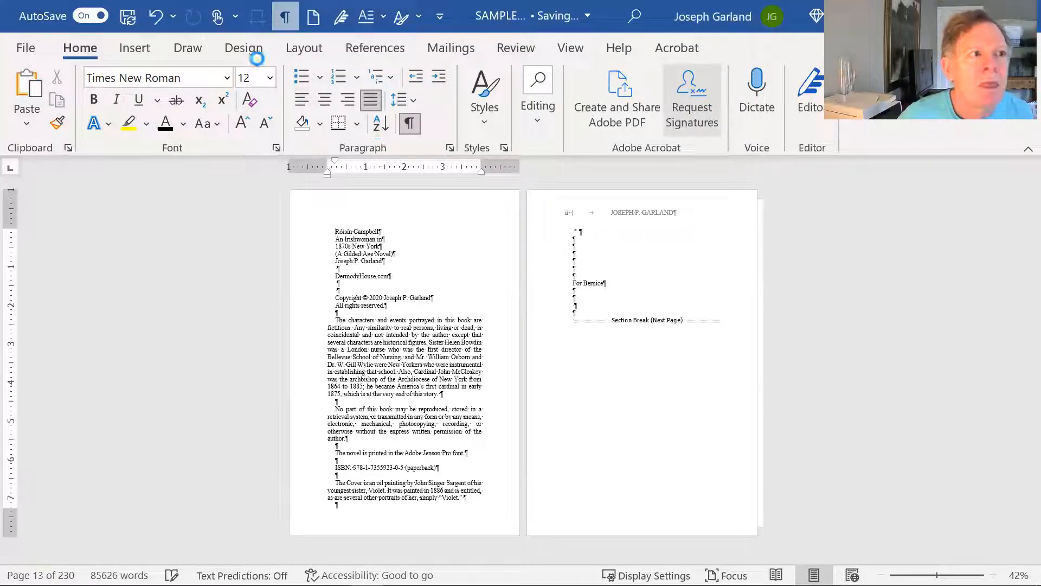
Set a custom left margin of 0.9" and switch the multiple-page layout to Mirror margins.
left_click(303, 47)
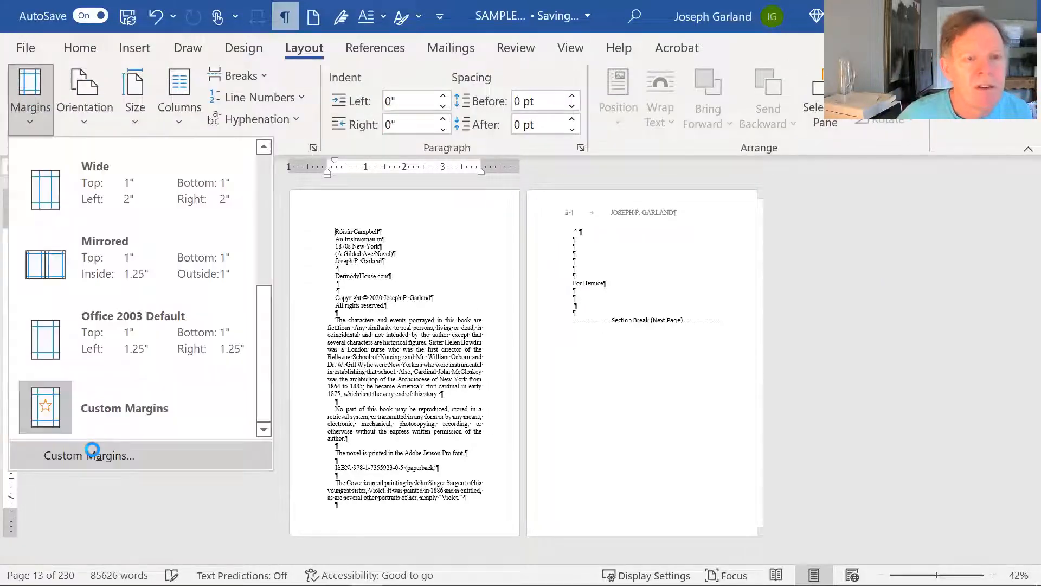
left_click(92, 451)
double_click(431, 121)
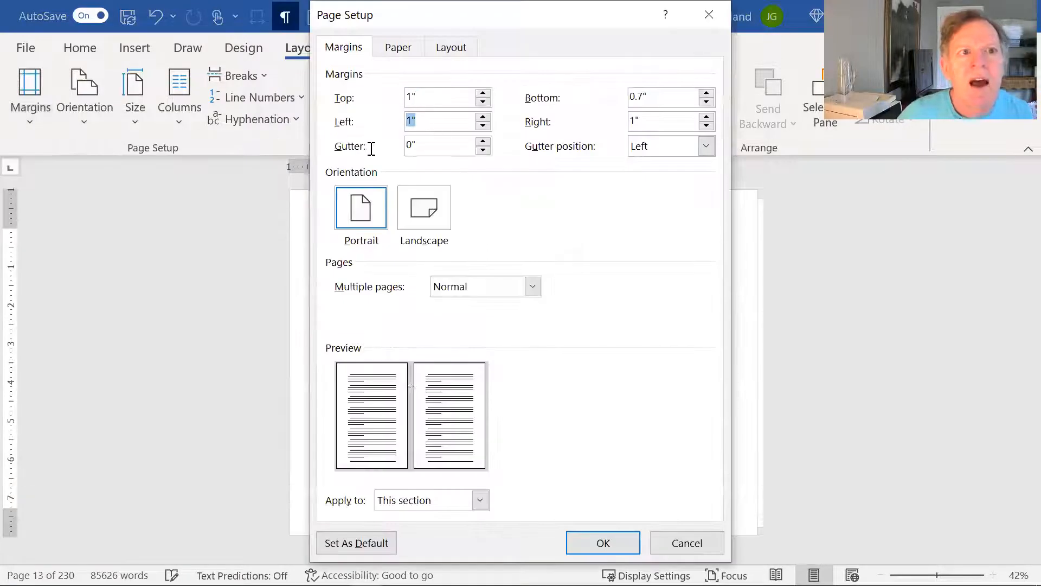
type("0.")
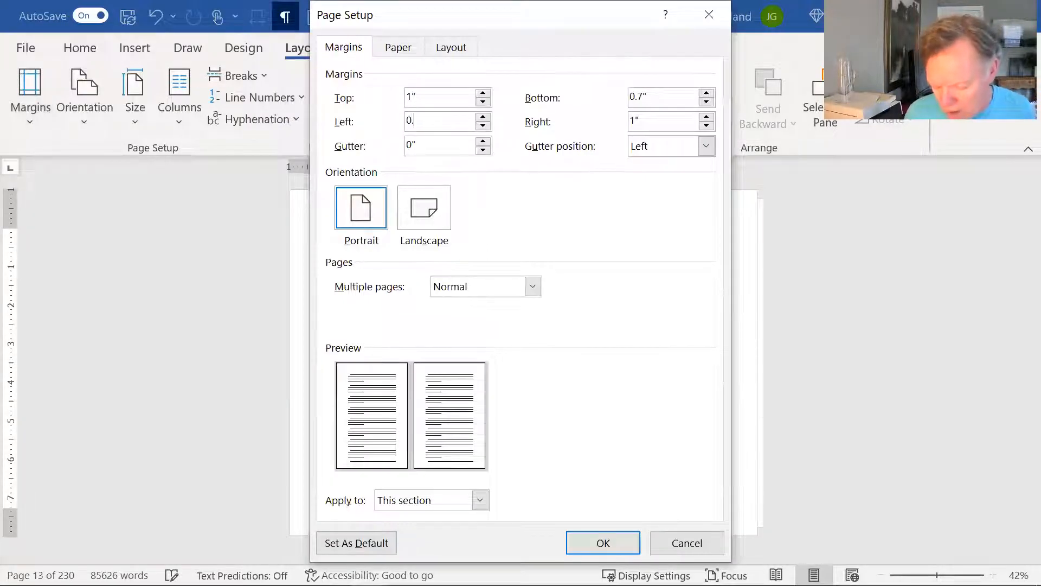
type("9")
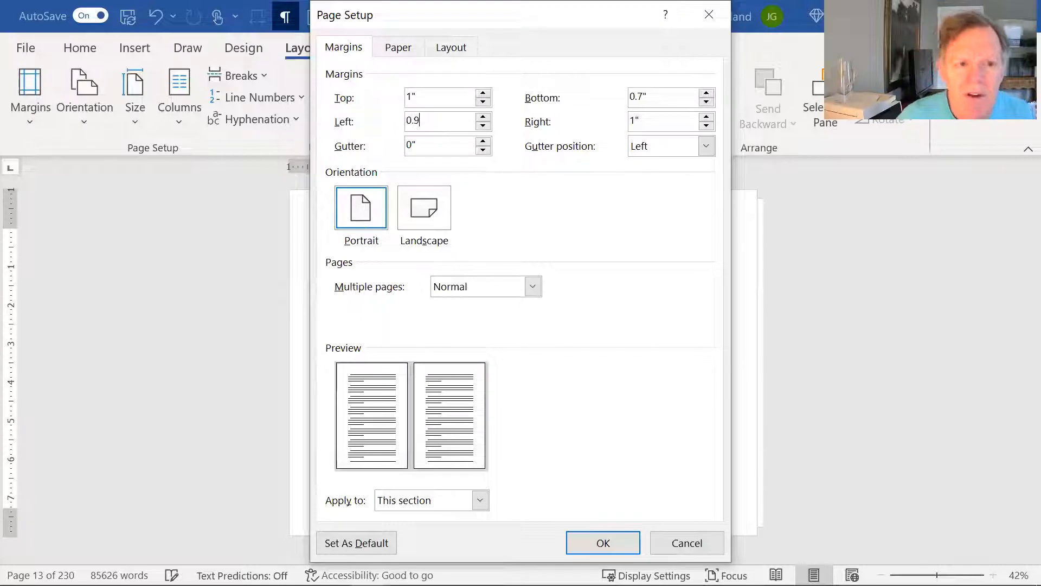
left_click(533, 287)
left_click(503, 320)
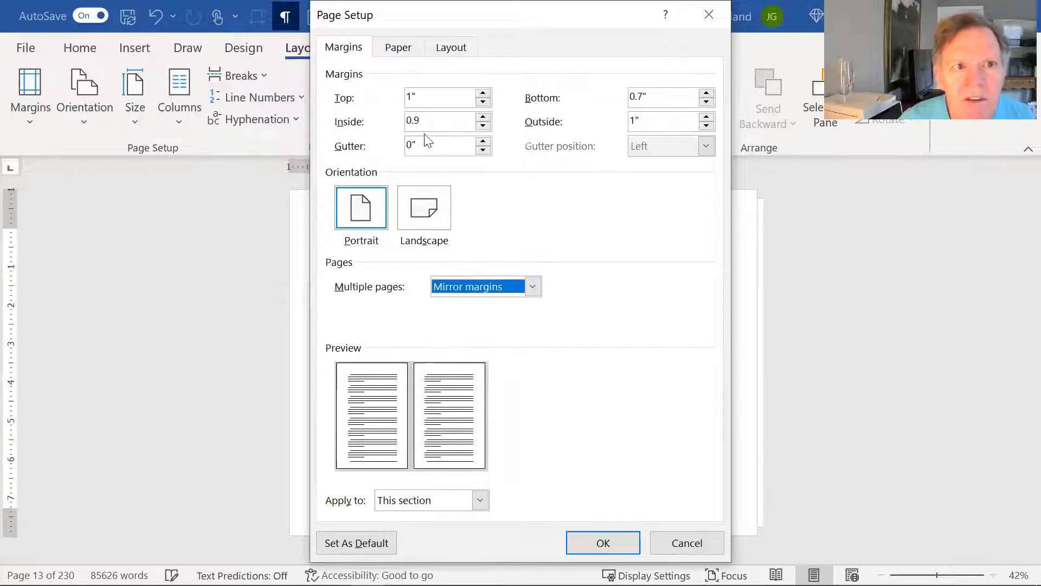
Set the outside margin to 0.64" and apply the page setup to the whole document.
double_click(665, 119)
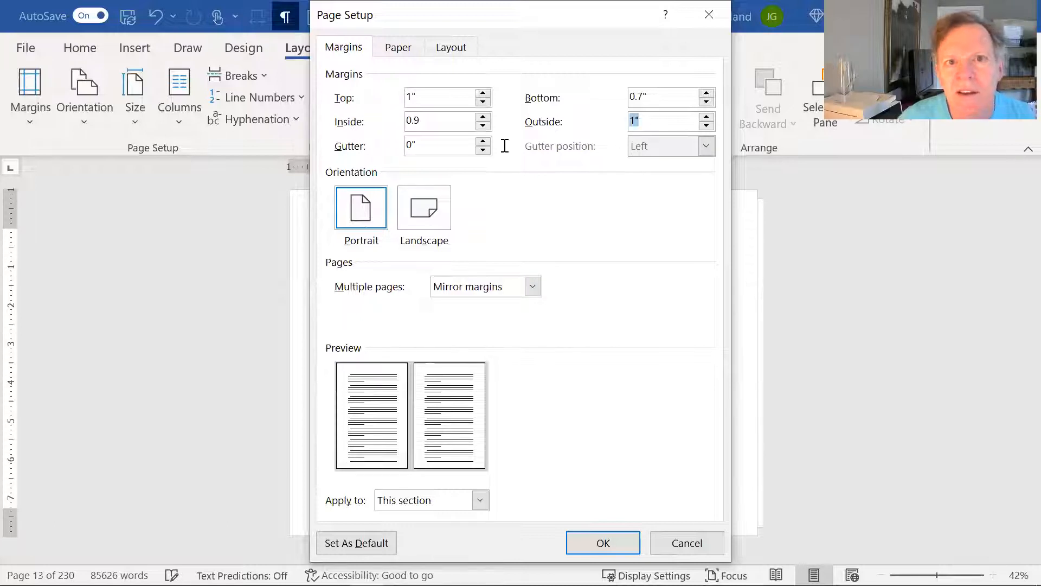
type(".64")
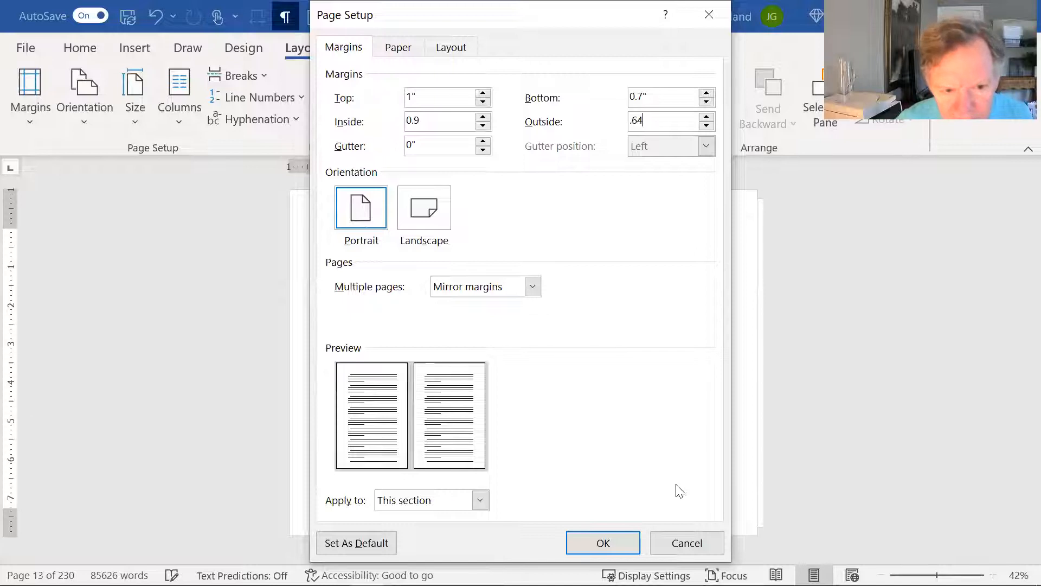
left_click(480, 499)
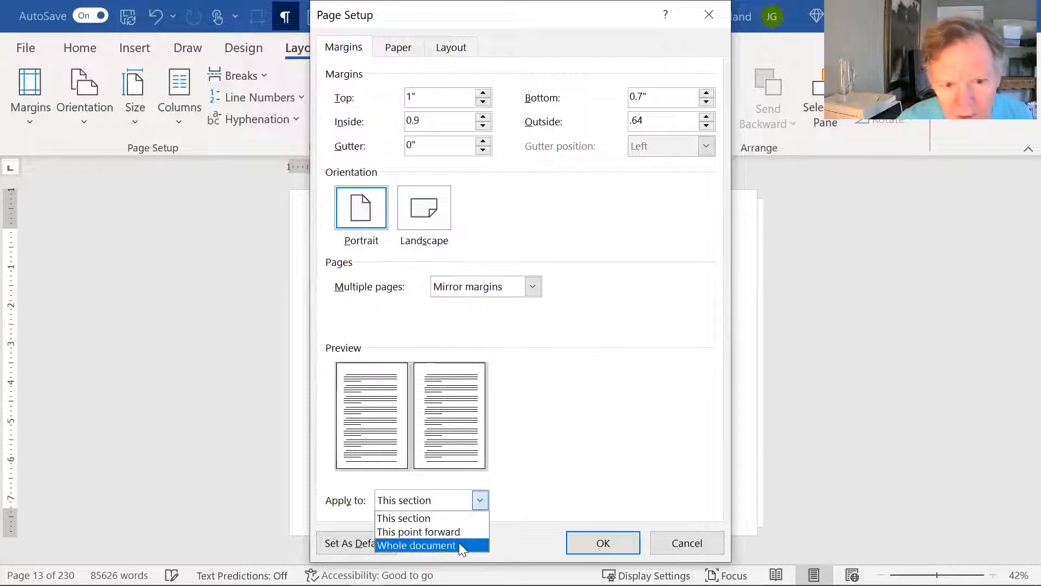
left_click(458, 543)
left_click(603, 542)
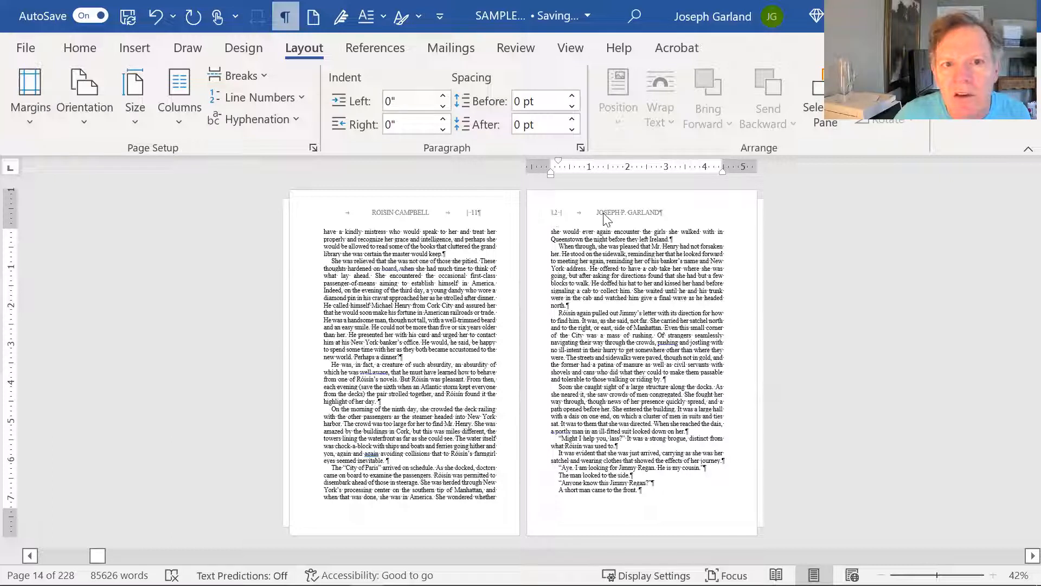
Clear all tab stops in the odd-page header and set a centered tab stop at 2.23".
double_click(423, 214)
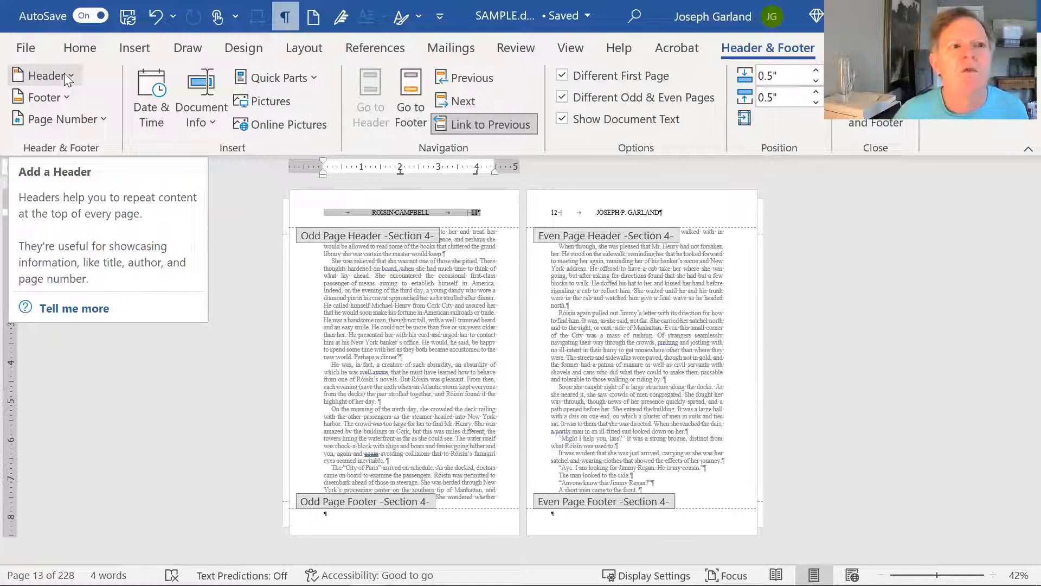
left_click(80, 48)
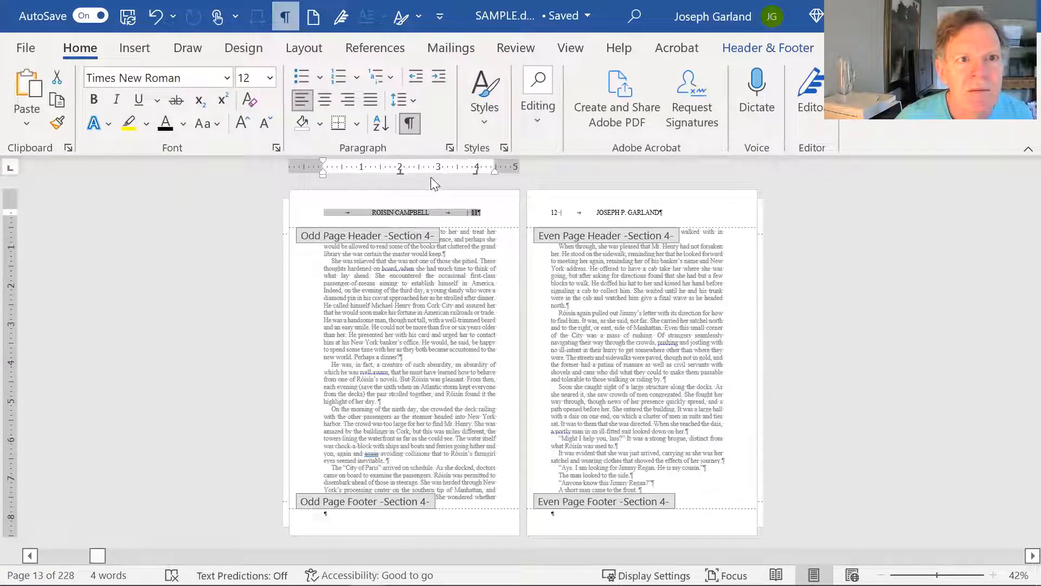
left_click(449, 147)
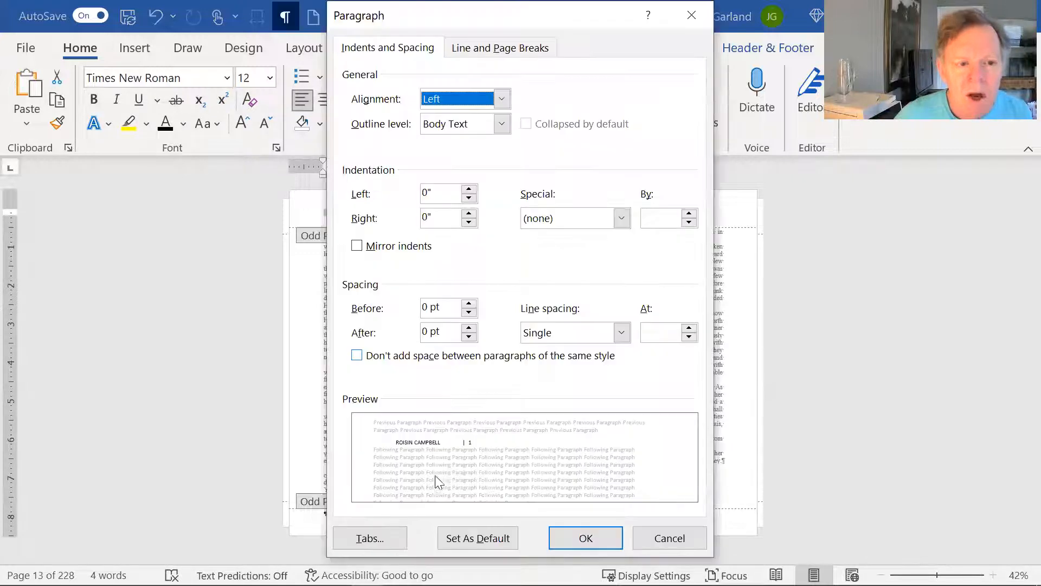
left_click(377, 532)
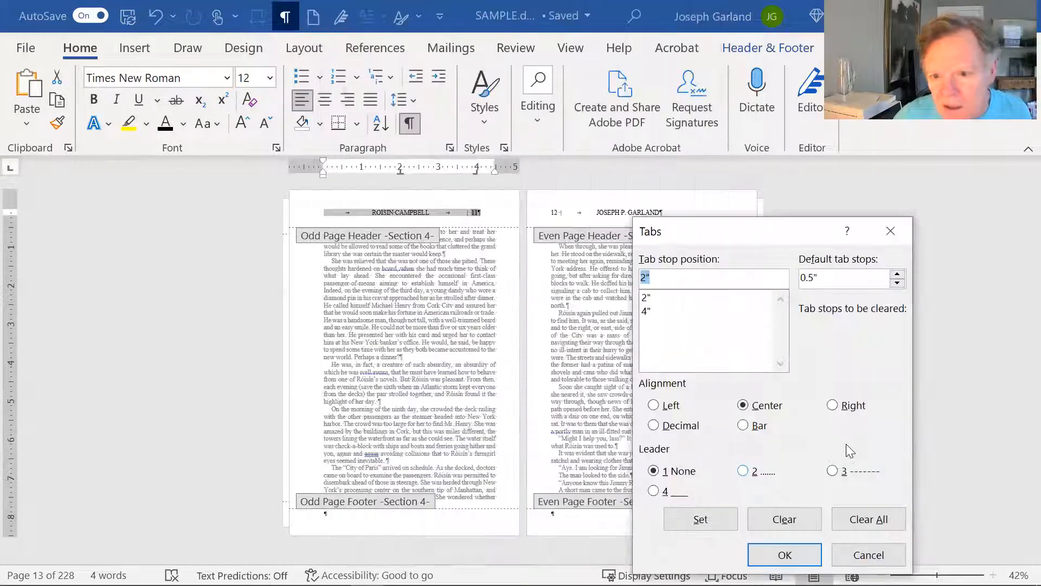
left_click(871, 518)
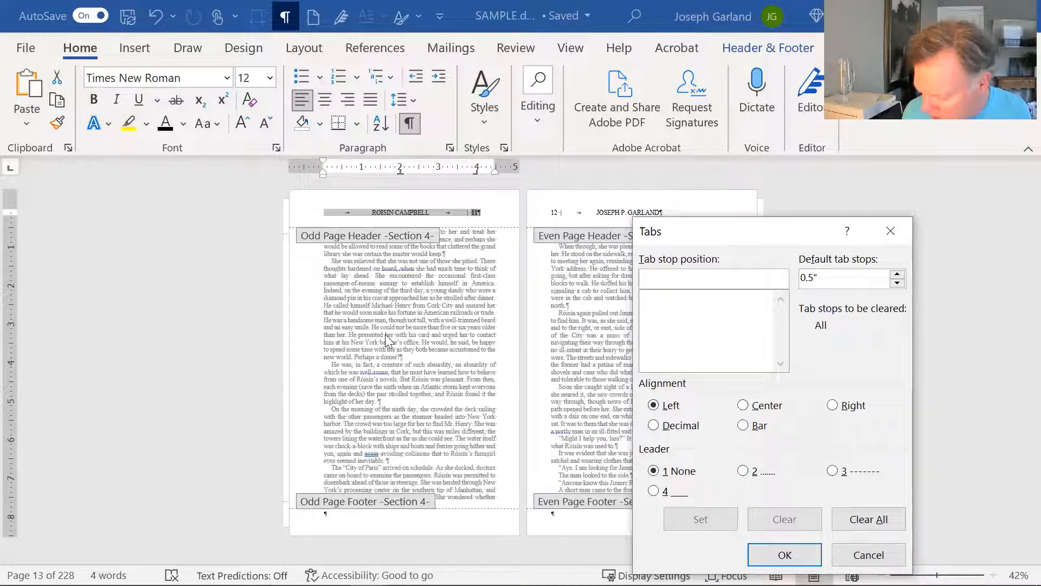
type("2.23")
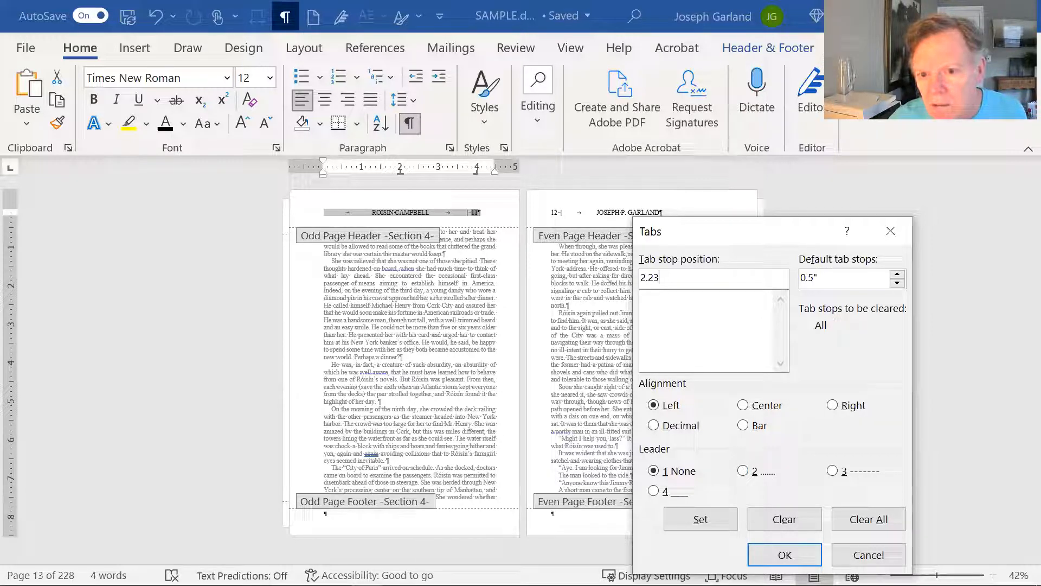
left_click(744, 405)
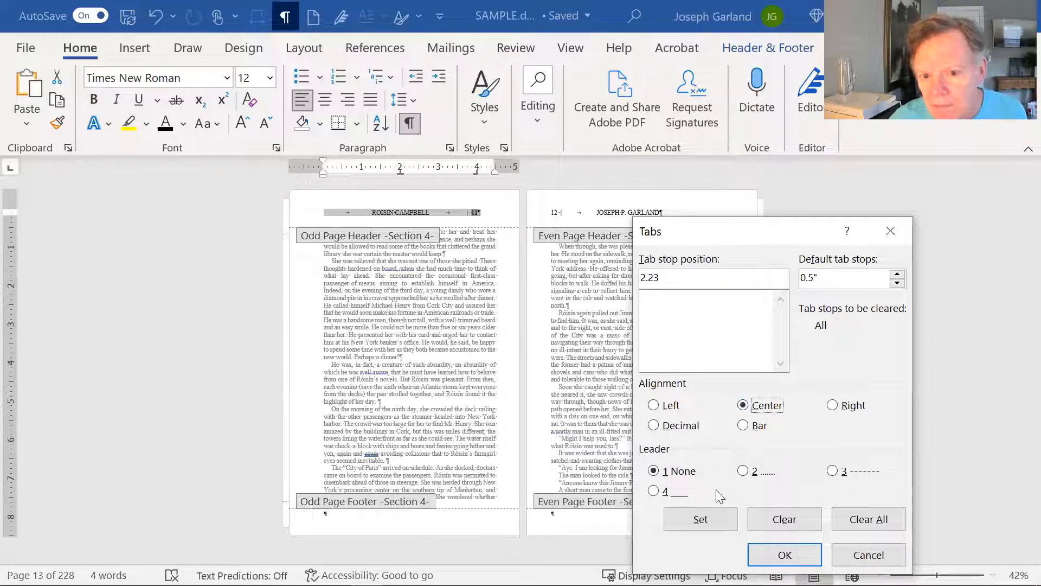
left_click(700, 519)
Add a right-aligned tab stop at 4.46" to the odd-page header and return to the body text.
type("4.46")
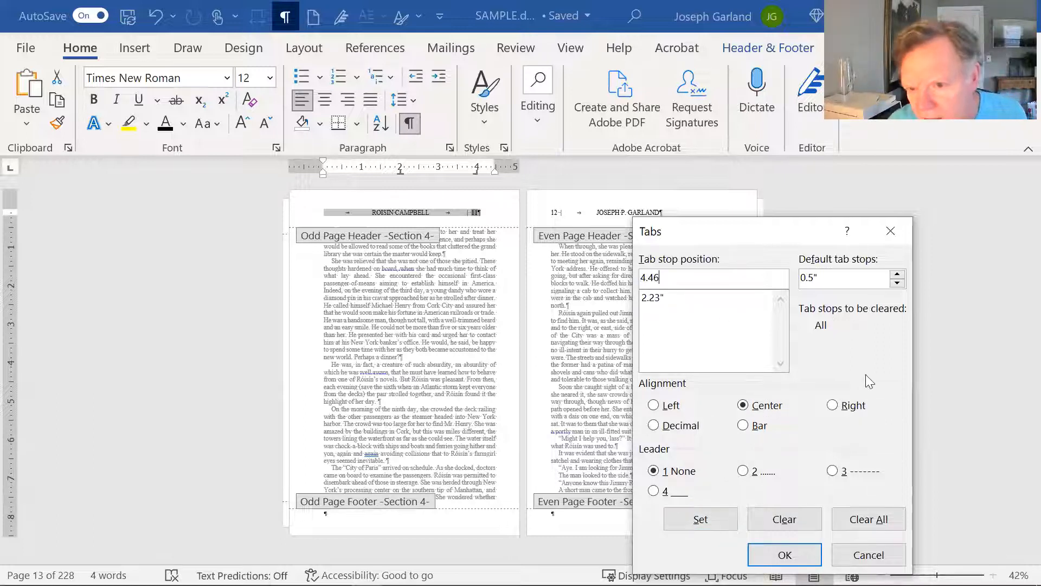
left_click(833, 405)
left_click(695, 521)
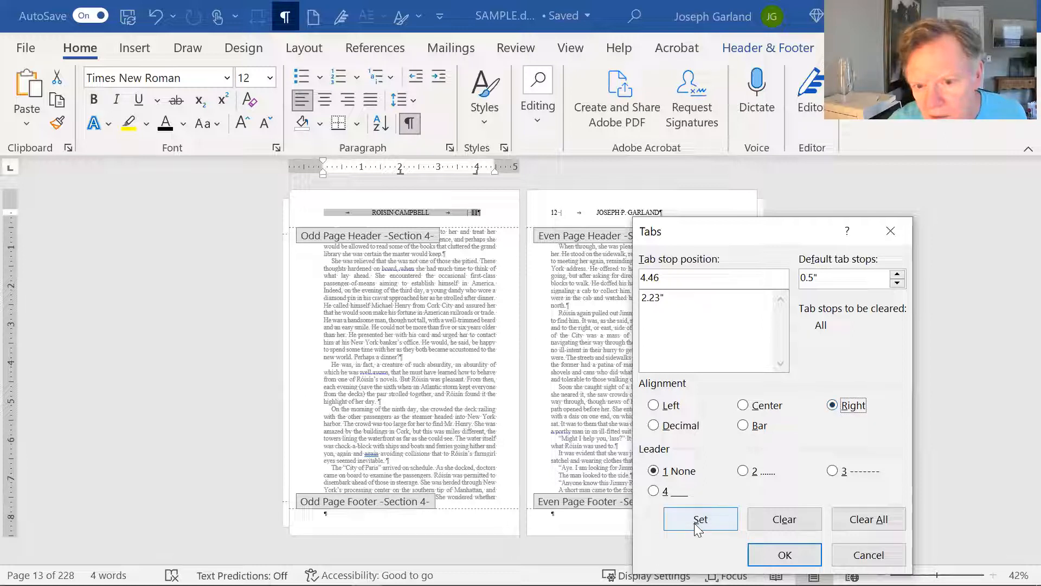
left_click(783, 556)
double_click(461, 281)
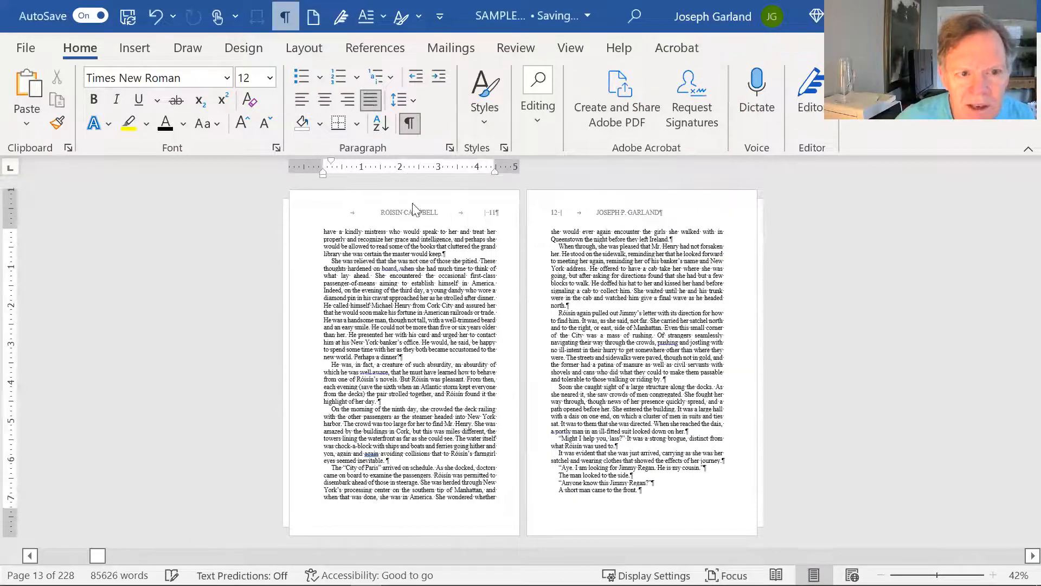
Clear the even-page header's tab stops and set a left-aligned one at 2.23".
double_click(637, 212)
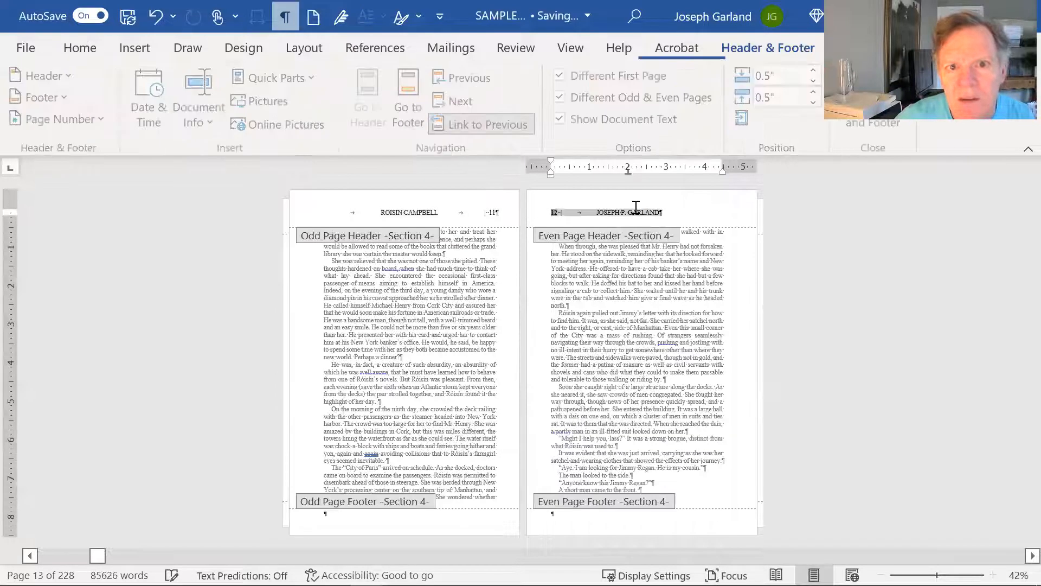
left_click(80, 48)
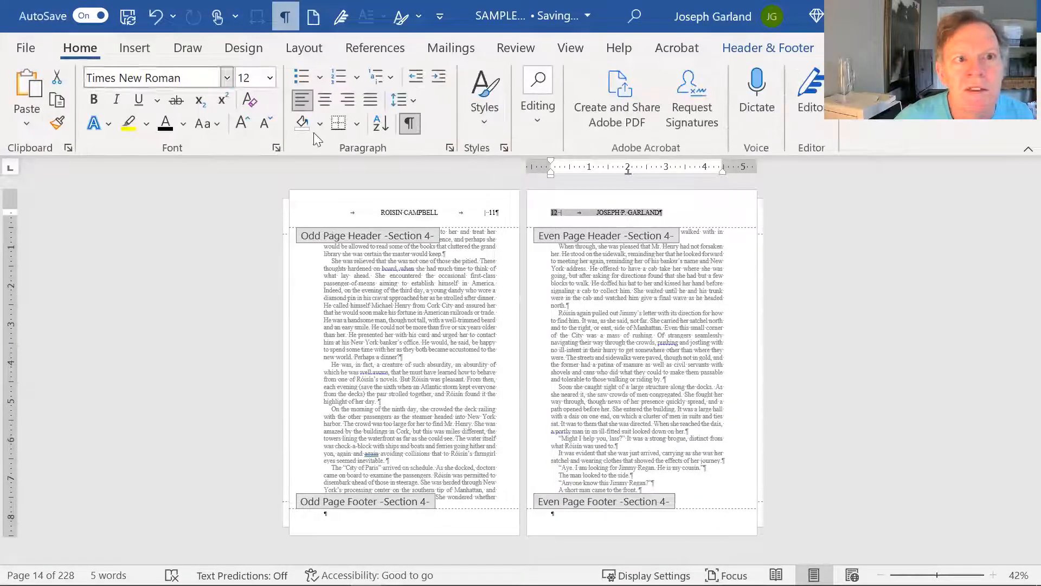
left_click(450, 147)
left_click(386, 547)
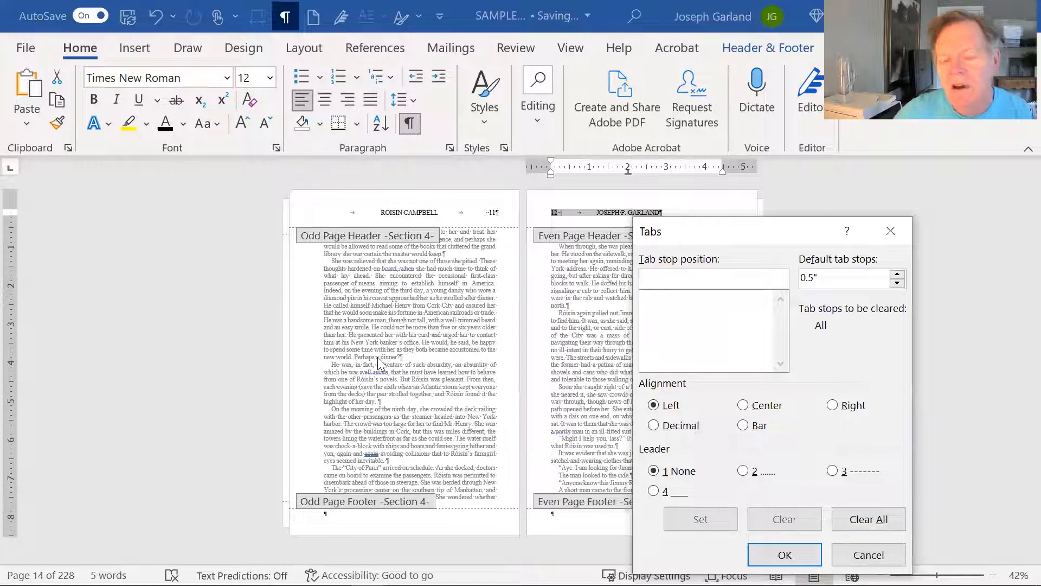
type("2.2")
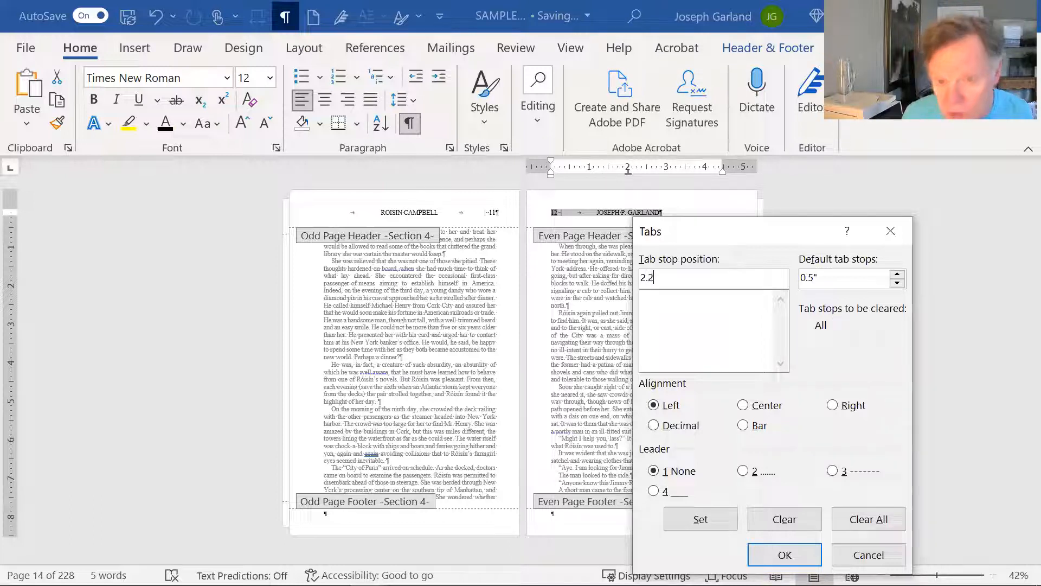
type("3")
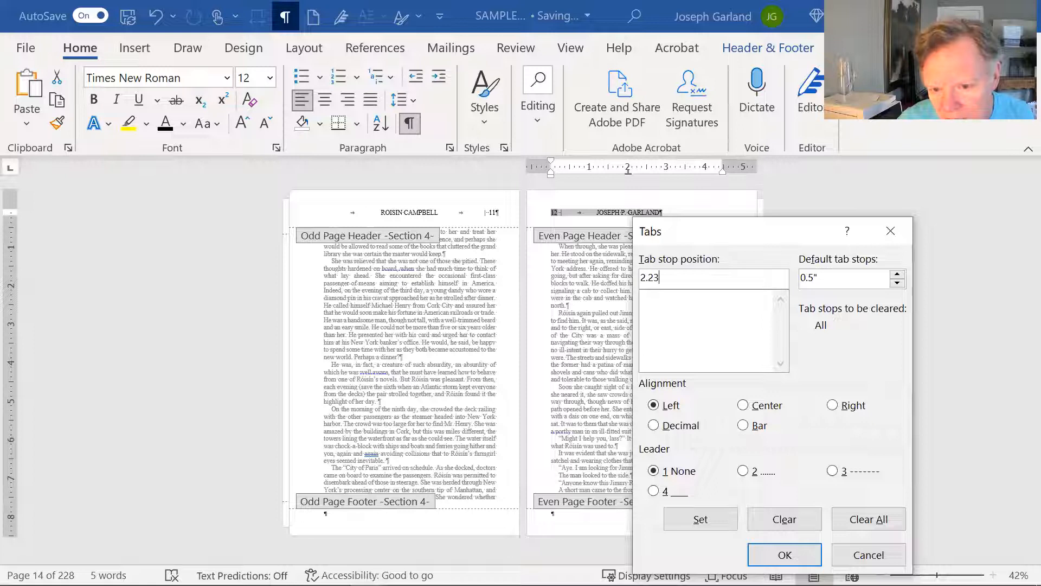
left_click(704, 521)
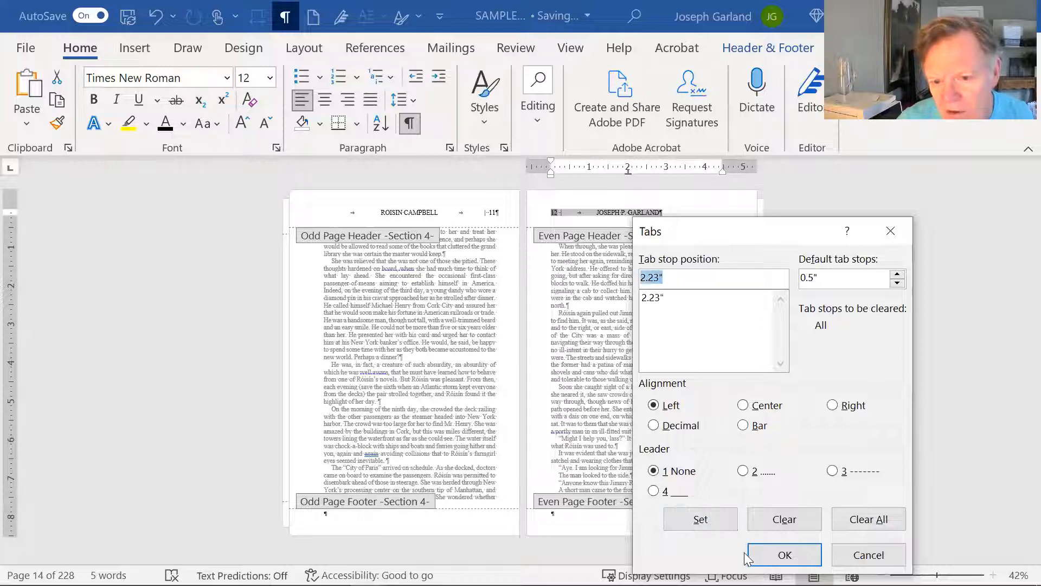
left_click(760, 555)
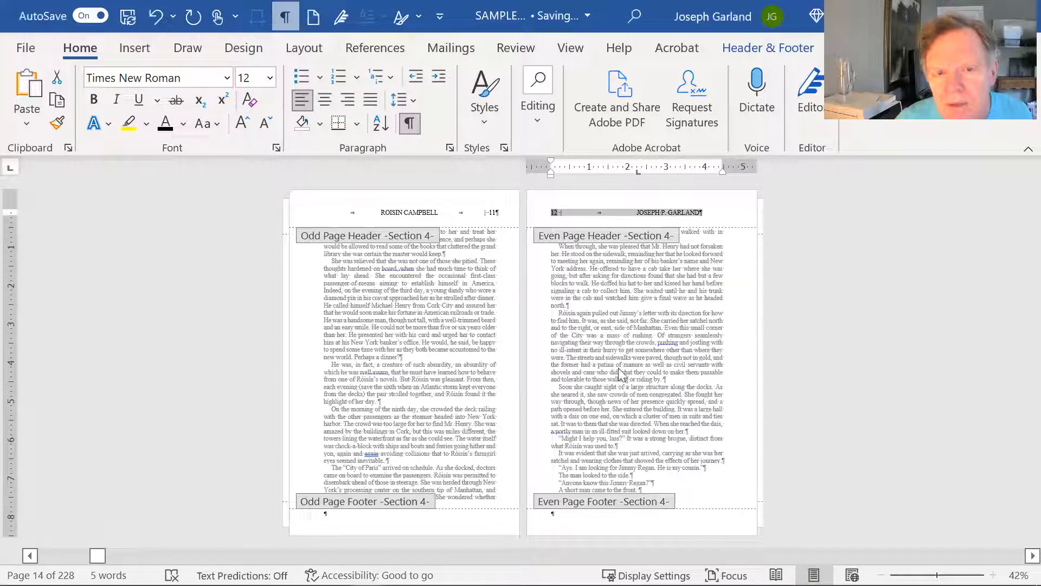
left_click(639, 212)
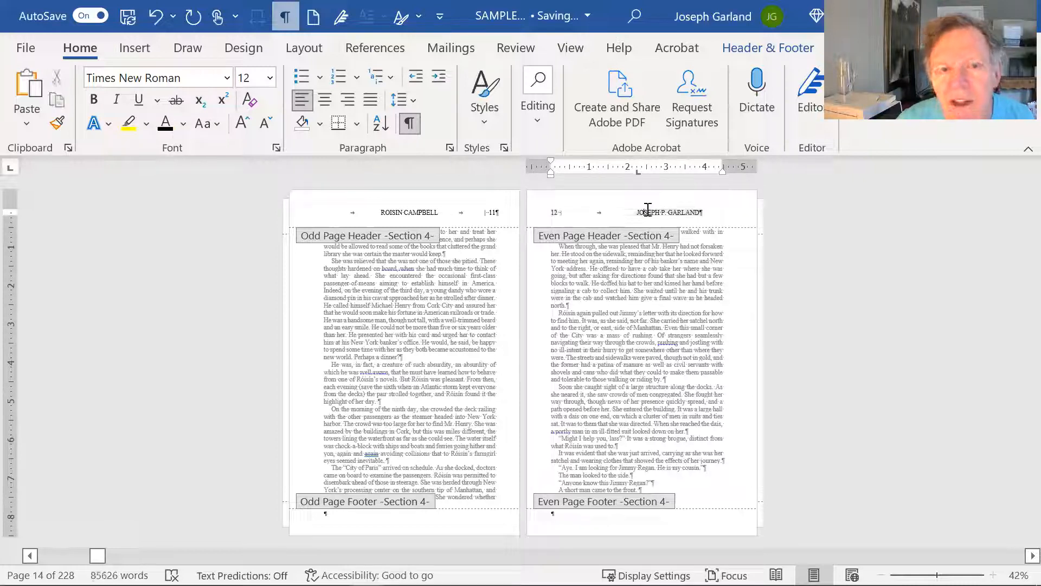
Change the even-page header's 2.23" tab stop to centered alignment and return to the body text.
left_click(454, 150)
left_click(368, 538)
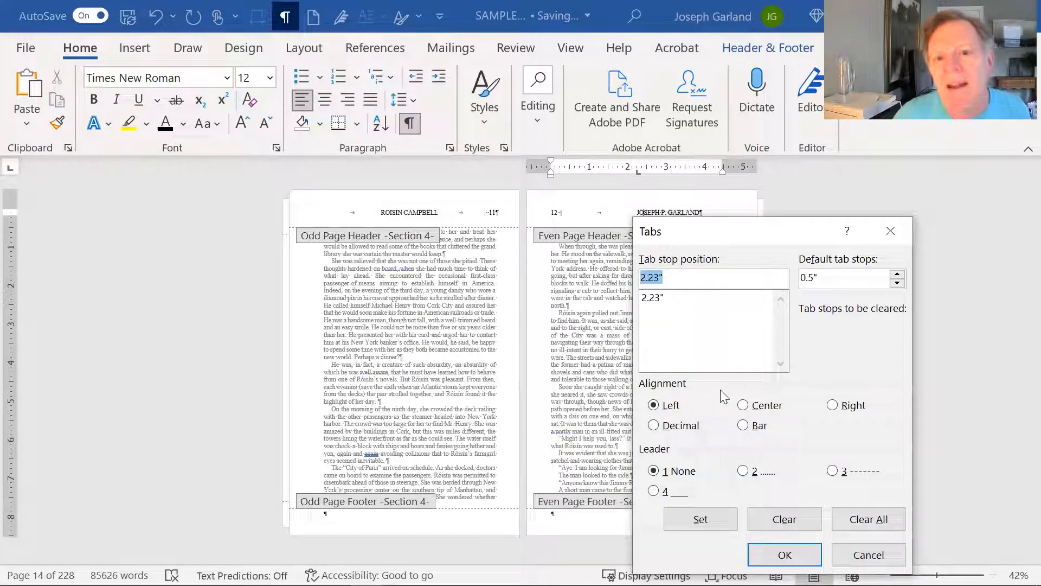
left_click(739, 408)
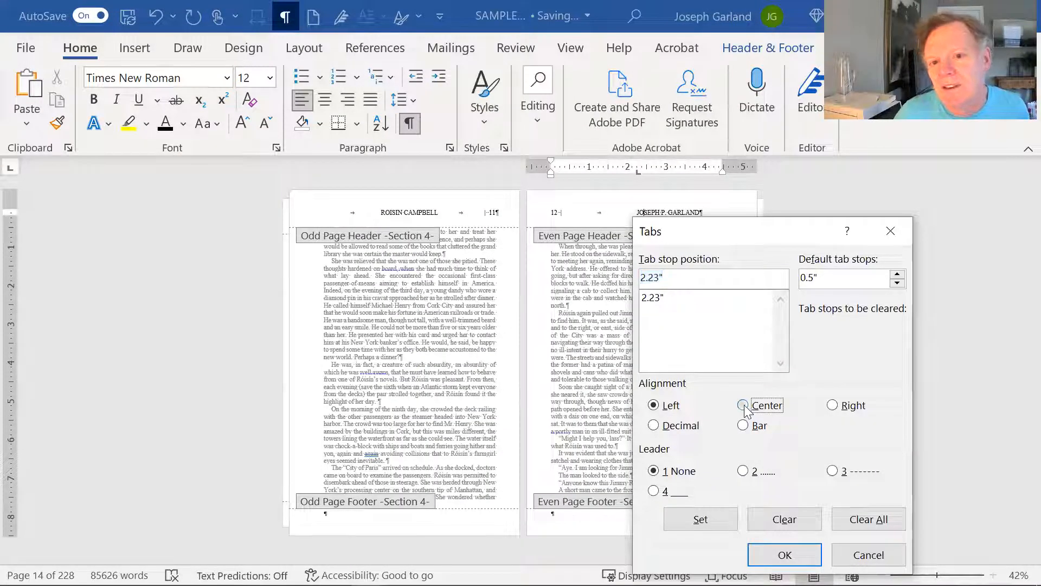
left_click(706, 518)
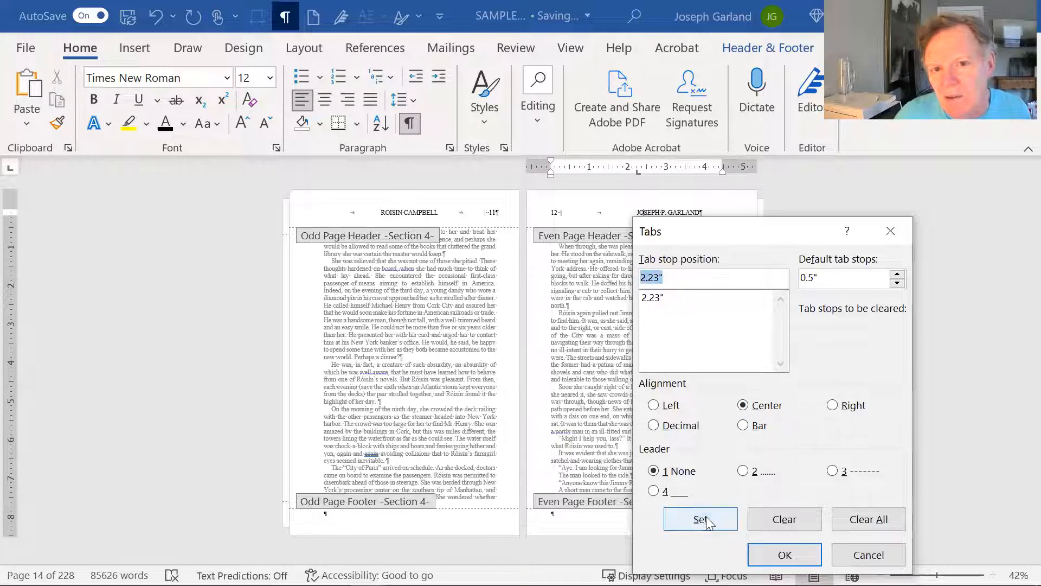
left_click(784, 555)
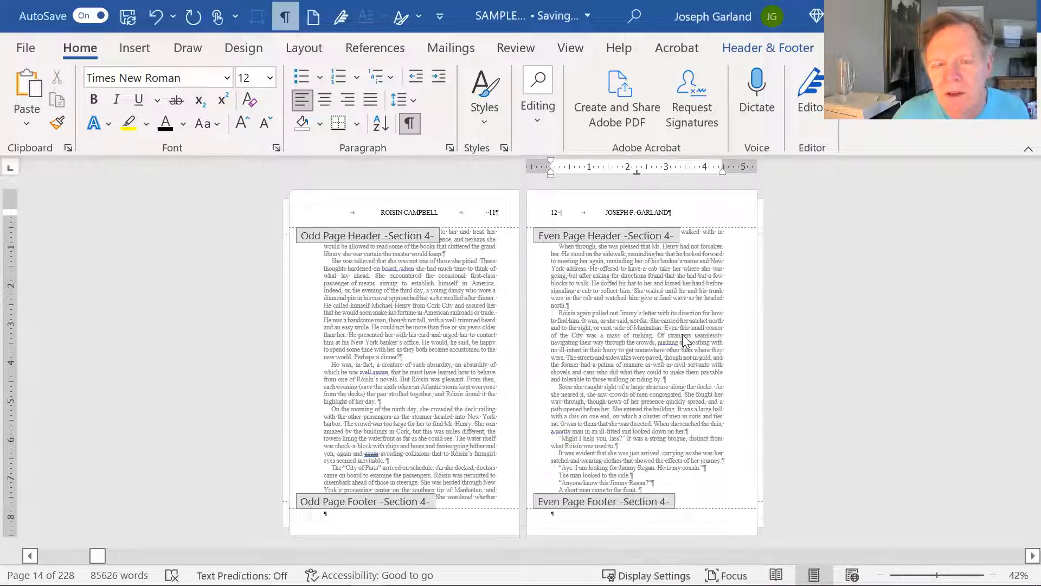
double_click(675, 331)
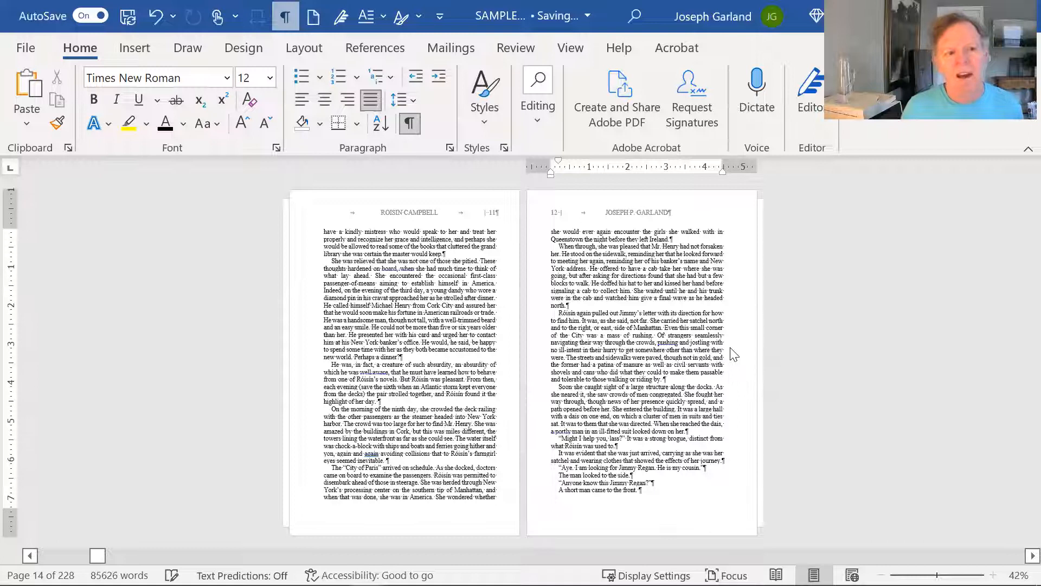
Remove the first-line indent from the front matter, from the opening title line through the dedication on the second page.
key("ctrl+Home")
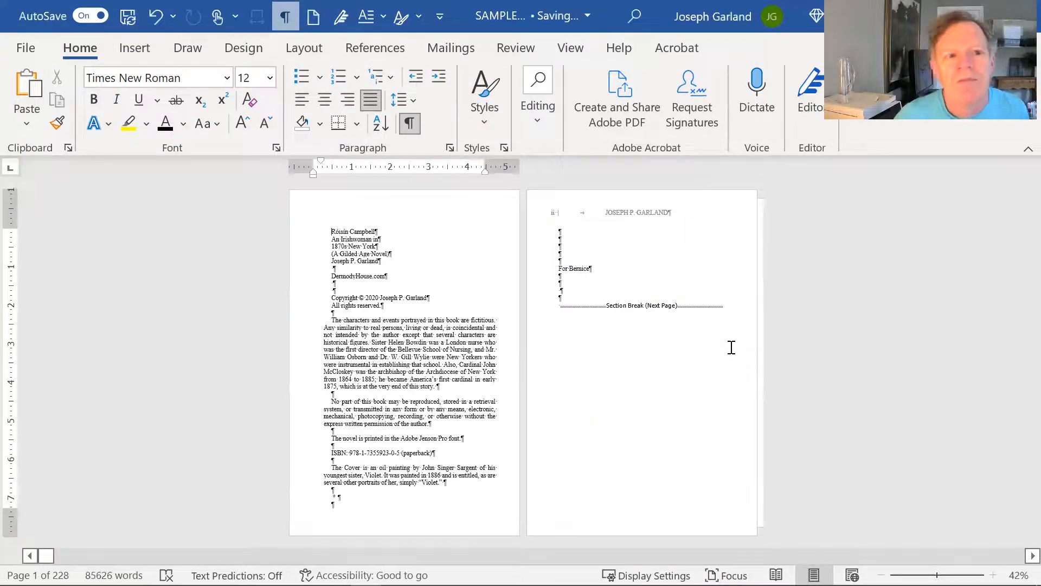
scroll(716, 360, "down", 1)
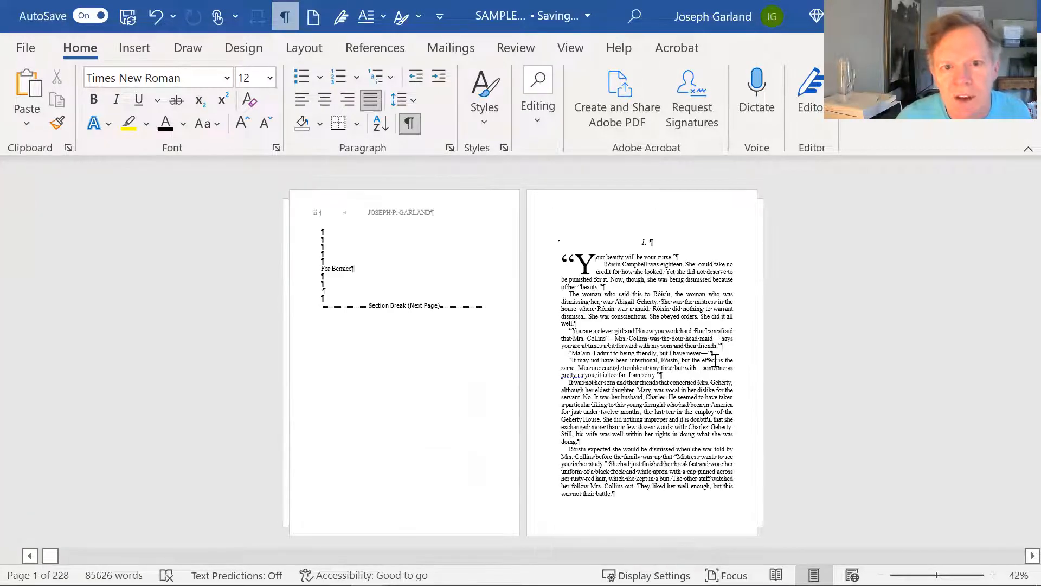
scroll(715, 360, "up", 1)
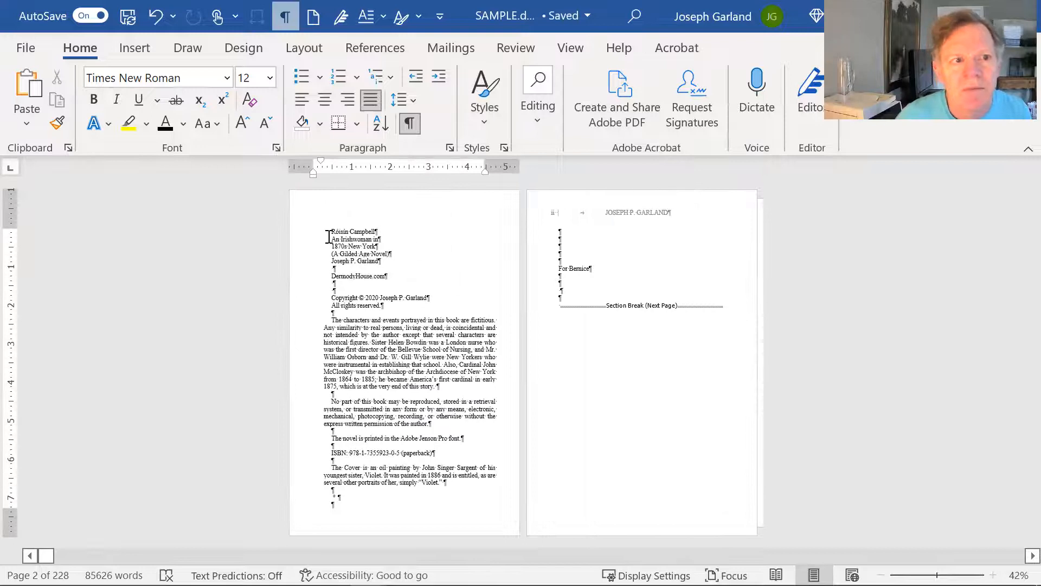
key("shift+Down")
key("shift+Down")
key("shift+Down")
key("shift+Down")
key("shift+Down")
key("shift+Down")
key("shift+Down")
key("shift+Down")
key("shift+Down")
key("shift+Down")
key("shift+Down")
key("shift+Down")
key("shift+Down")
key("shift+Down")
key("shift+Down")
key("shift+Down")
key("shift+Down")
key("shift+Down")
key("shift+Down")
key("shift+Down")
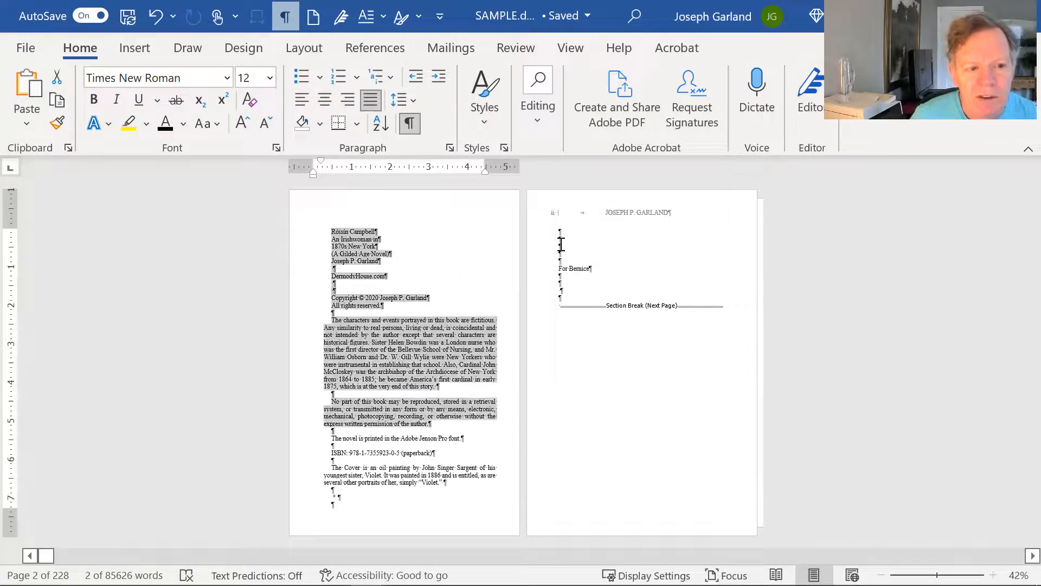
key("shift+Down")
key("shift+Down")
key("shift+Down")
key("shift+Down")
key("shift+Down")
key("shift+Down")
key("shift+Down")
key("shift+Down")
key("shift+Down")
key("shift+Down")
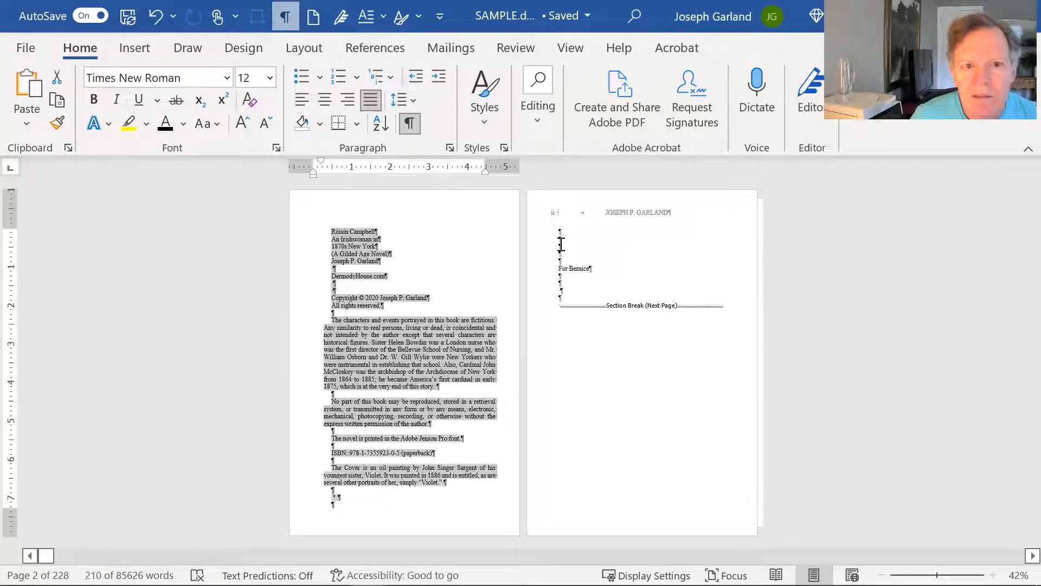
key("shift+Down")
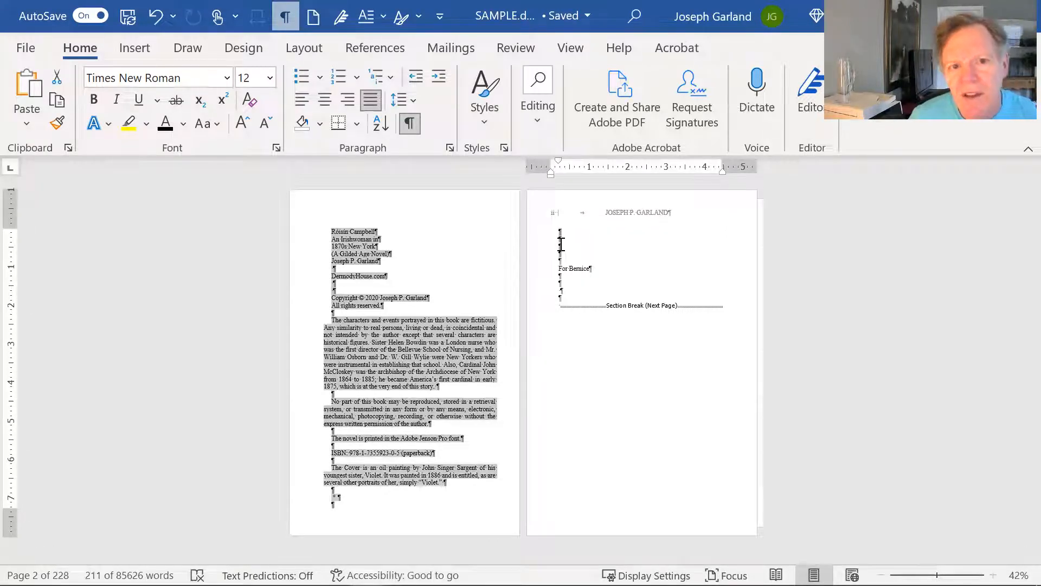
key("shift+Down")
key("shift+Down")
key("shift+Down")
key("shift+Down")
key("shift+Down")
key("shift+Down")
key("shift+Down")
key("shift+Down")
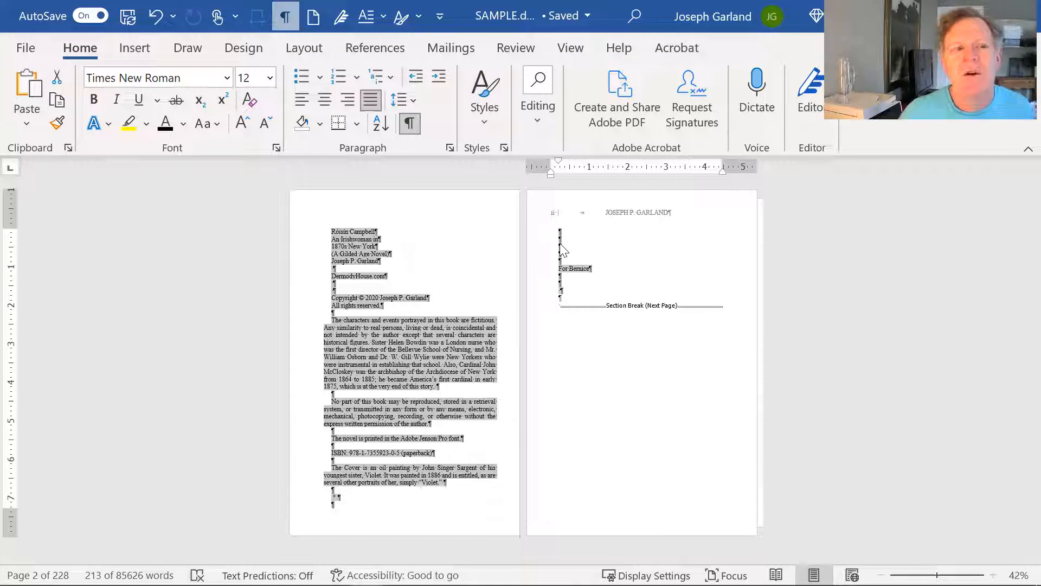
left_click(450, 147)
left_click(621, 218)
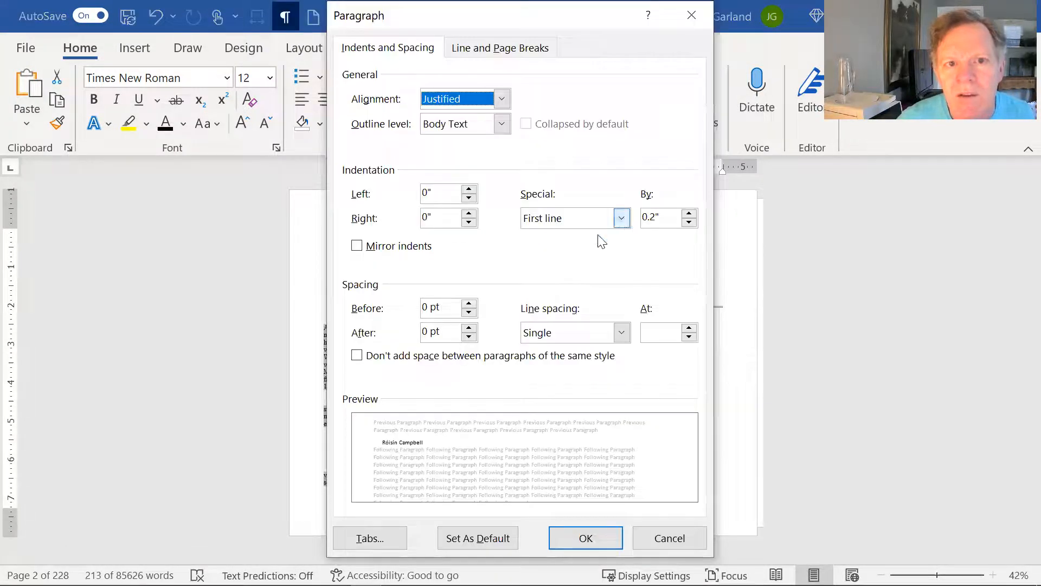
left_click(598, 235)
left_click(594, 532)
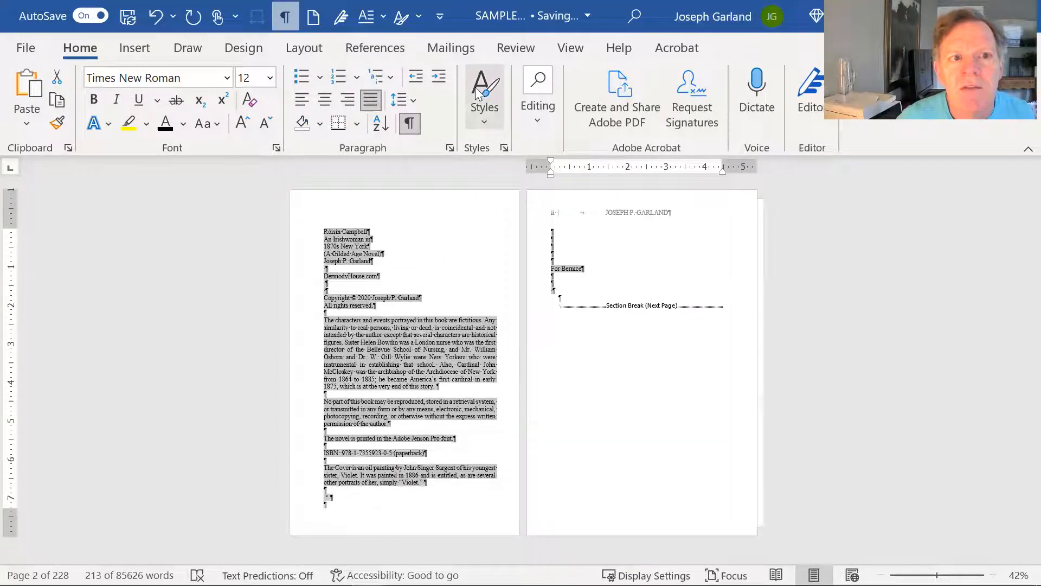
Create a new paragraph style named "opening" from the formatting of the selected front matter.
left_click(475, 87)
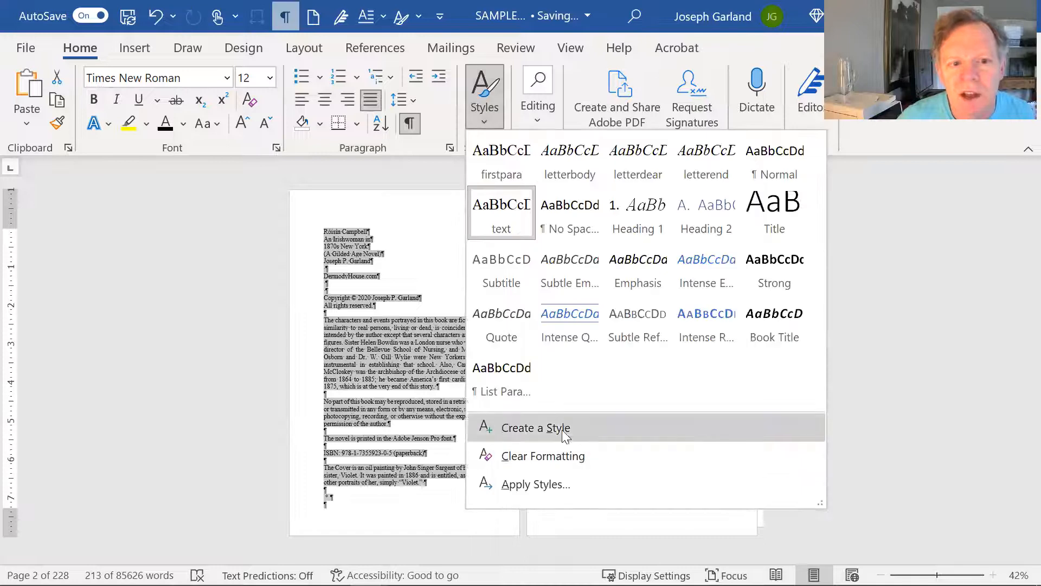
left_click(562, 431)
type("opendin")
key("BackSpace")
key("BackSpace")
key("BackSpace")
type("ing")
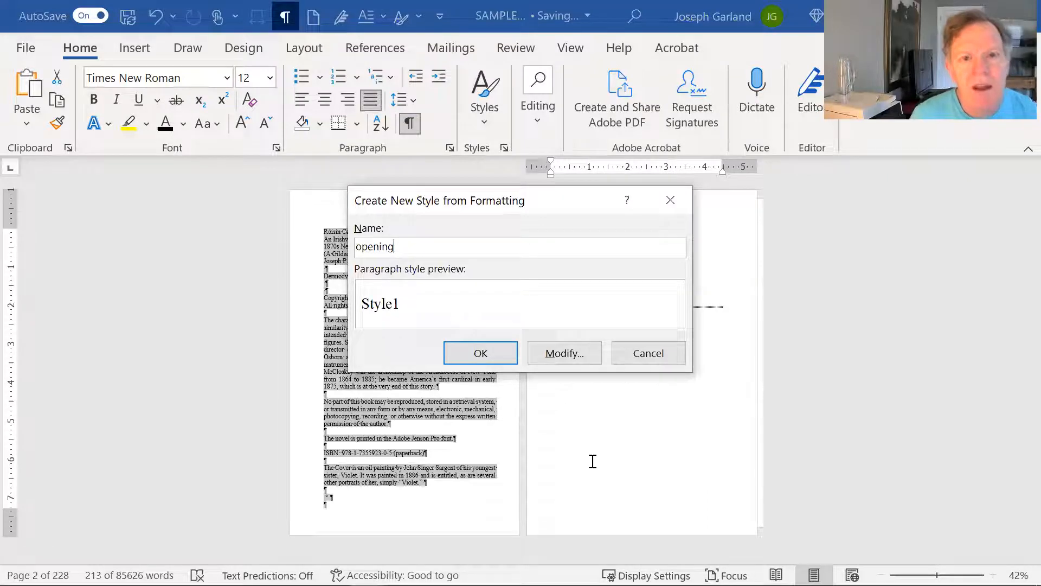
key("Return")
left_click(416, 367)
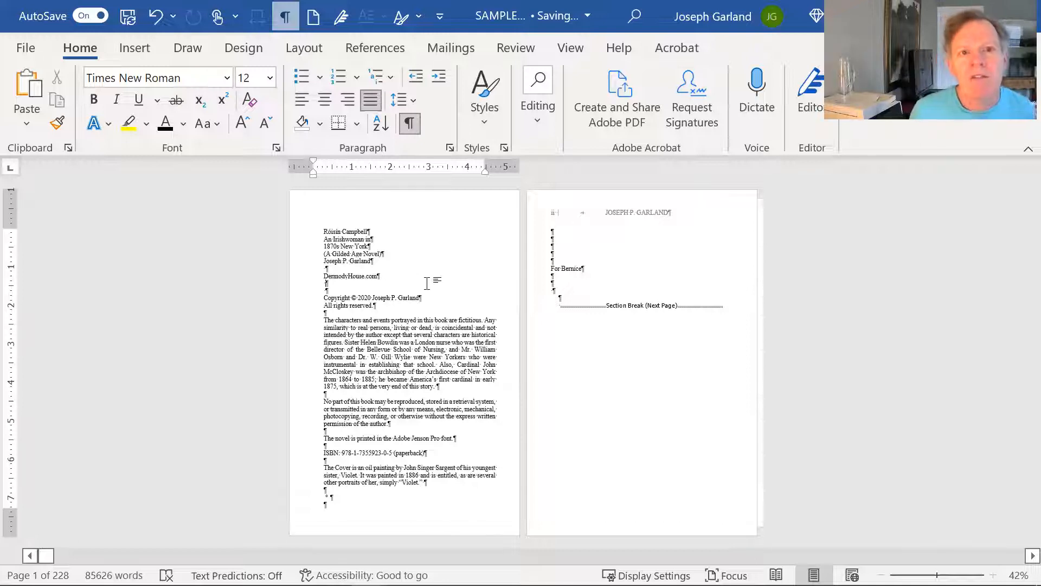
Insert next-page section breaks after the DermodyHouse.com line, in place of a plain page break, so the copyright text starts on page 3.
key("ctrl+Return")
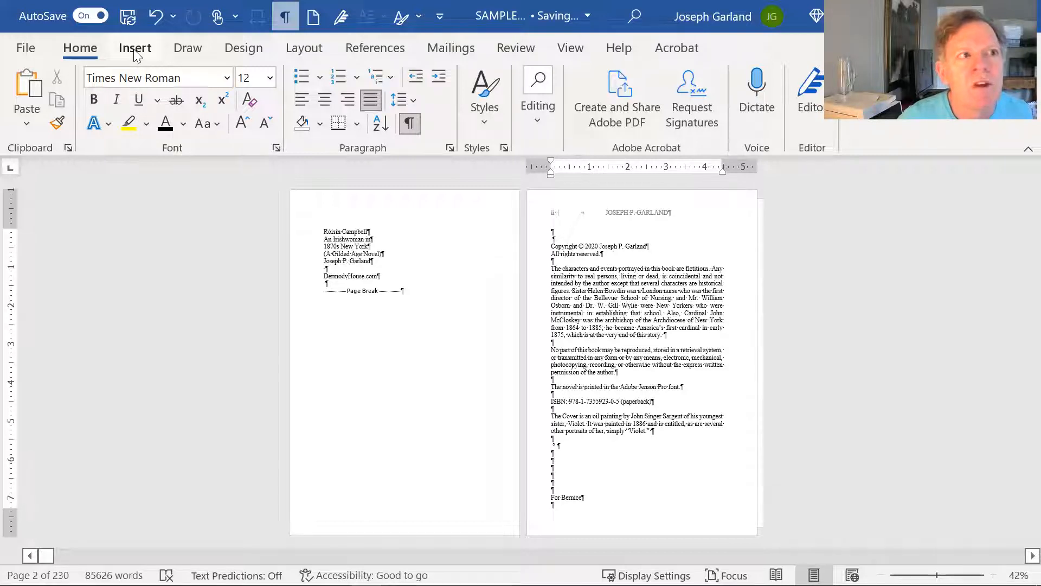
left_click(154, 18)
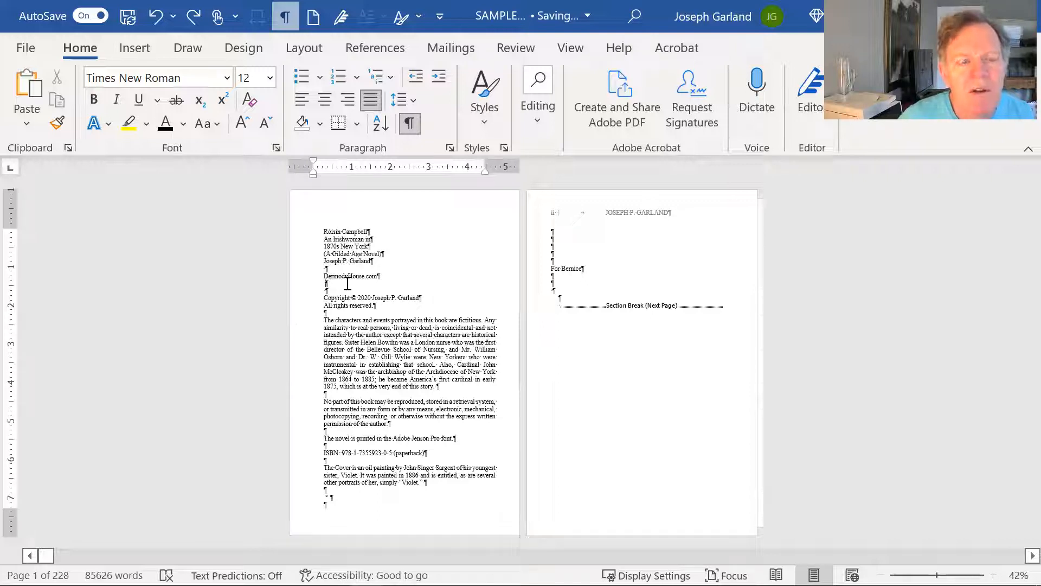
left_click(293, 50)
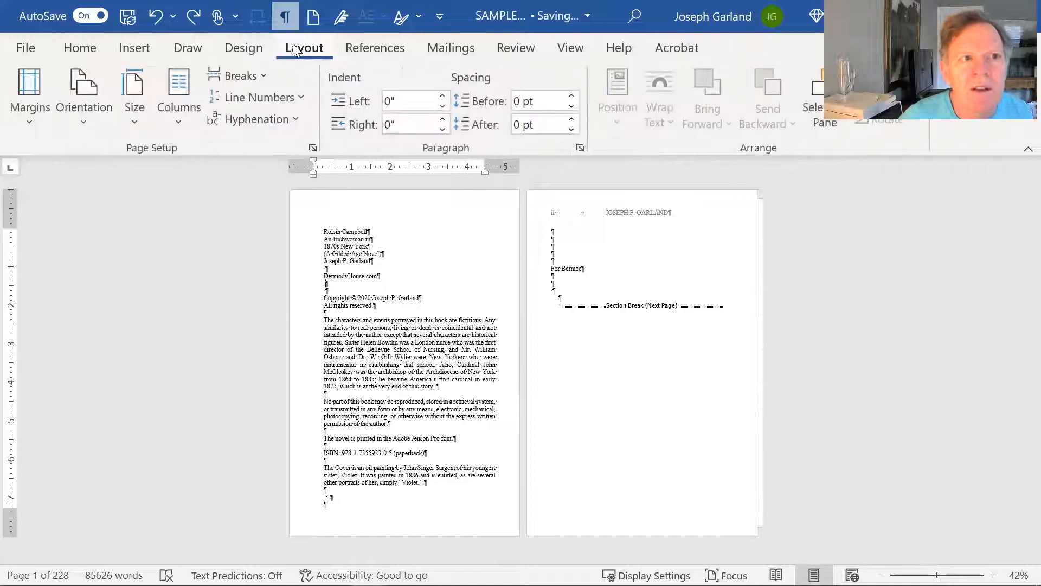
left_click(247, 76)
left_click(303, 361)
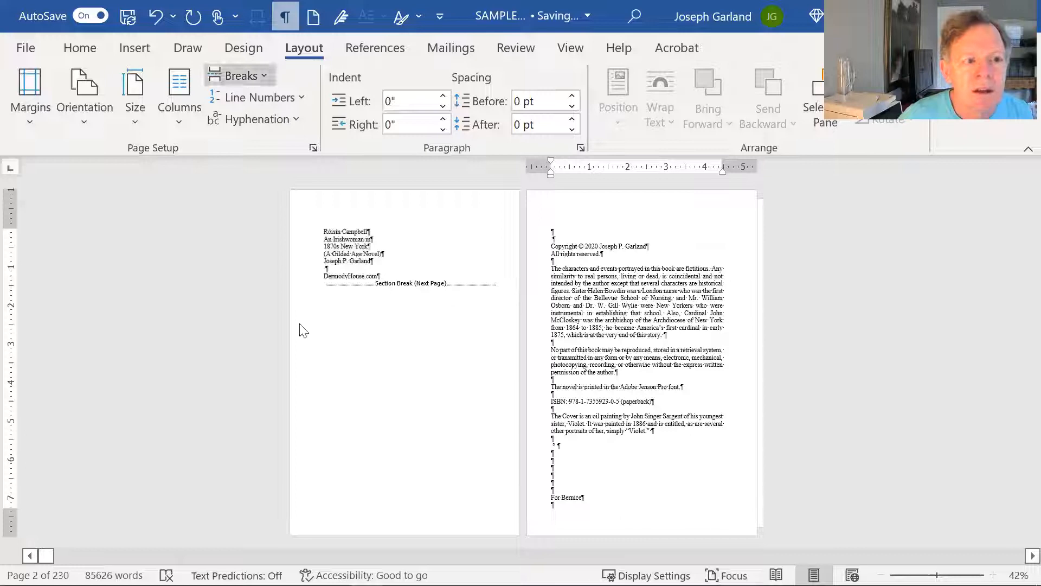
left_click(308, 342)
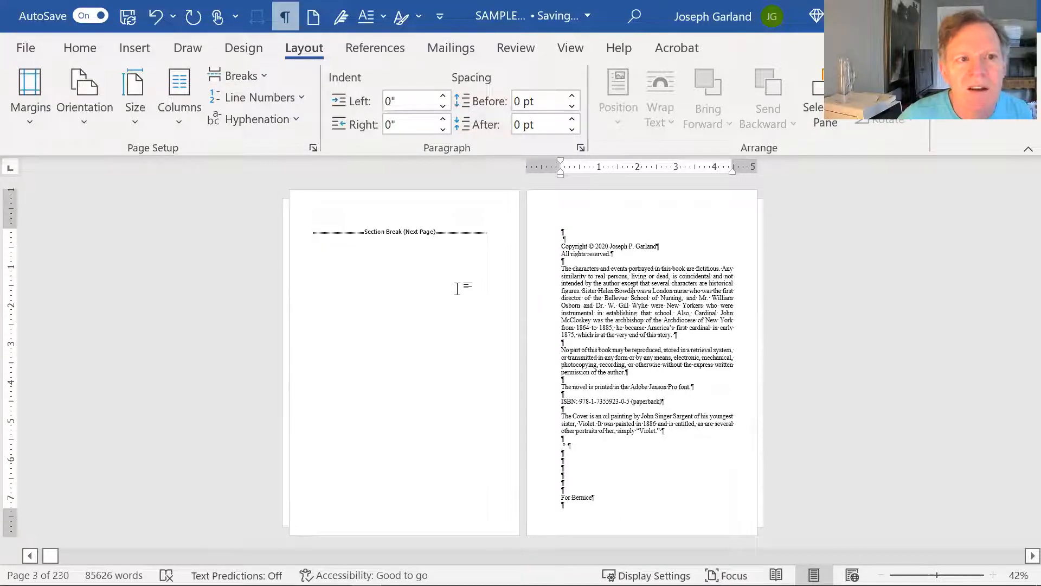
Hide the formatting marks and insert a next-page section break between the copyright text and the dedication.
scroll(457, 288, "up", 1)
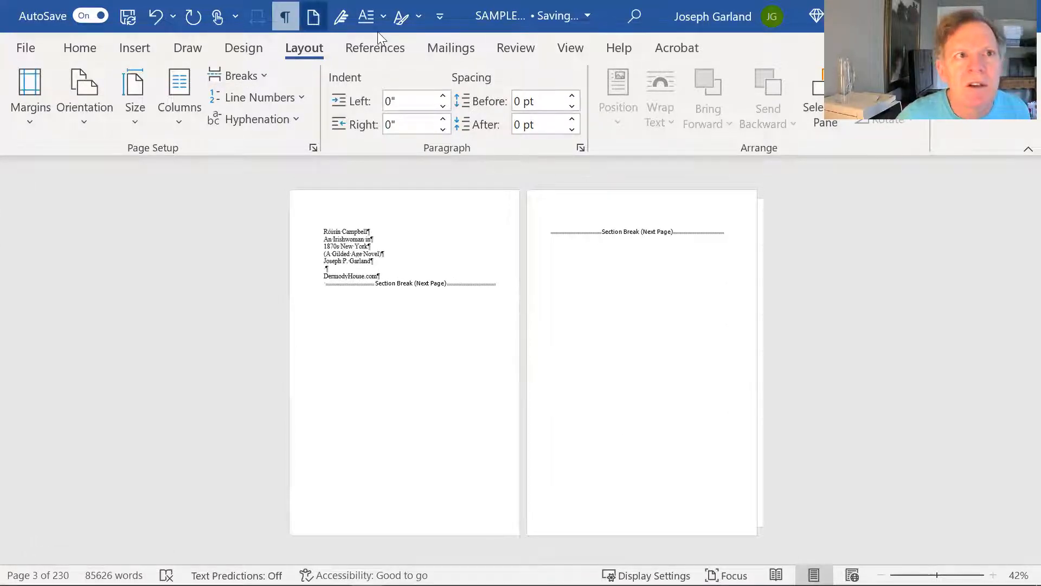
left_click(285, 17)
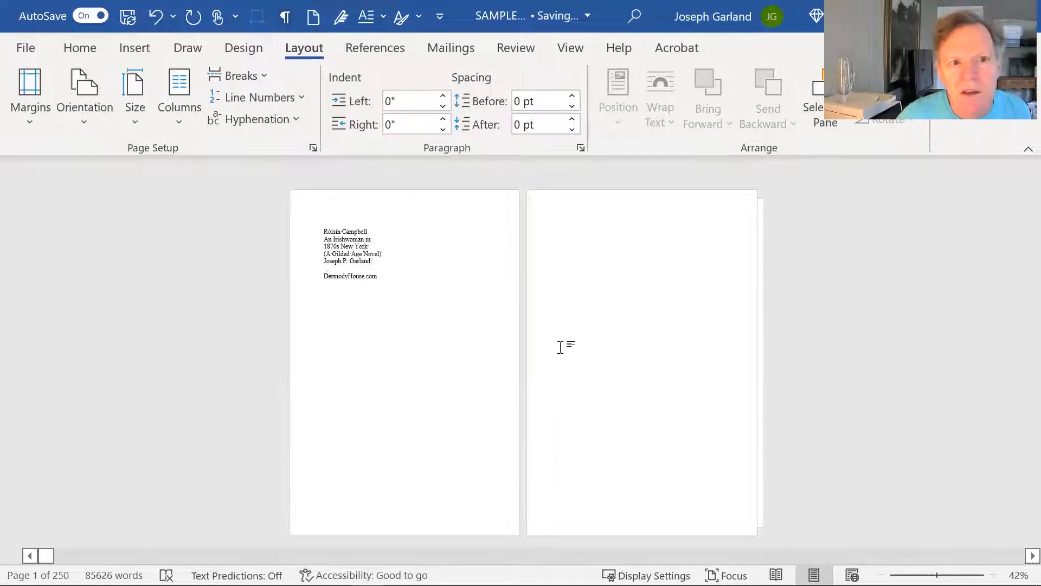
scroll(561, 348, "down", 1)
scroll(579, 340, "down", 1)
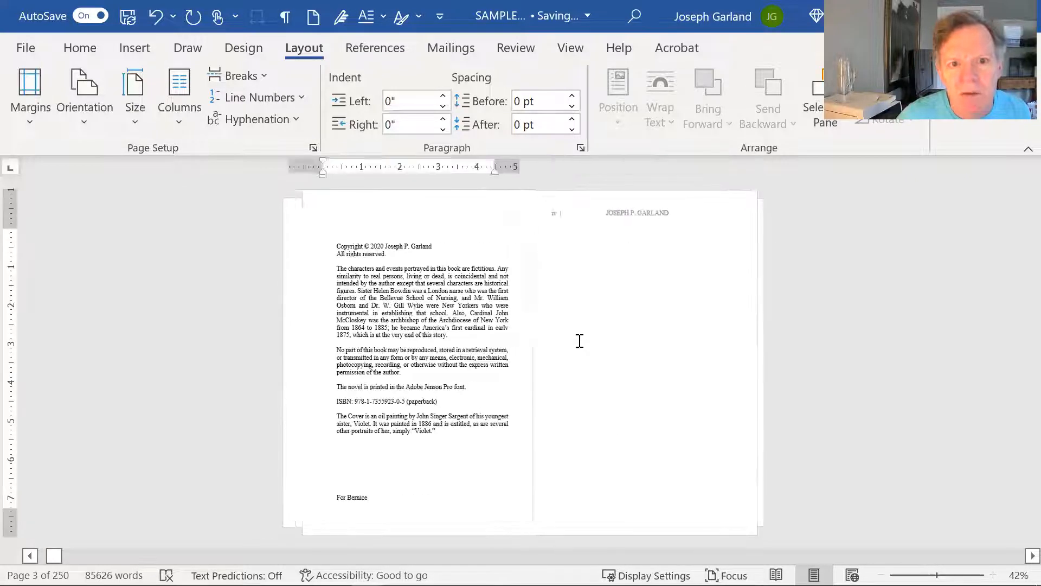
scroll(579, 340, "down", 1)
scroll(579, 340, "up", 1)
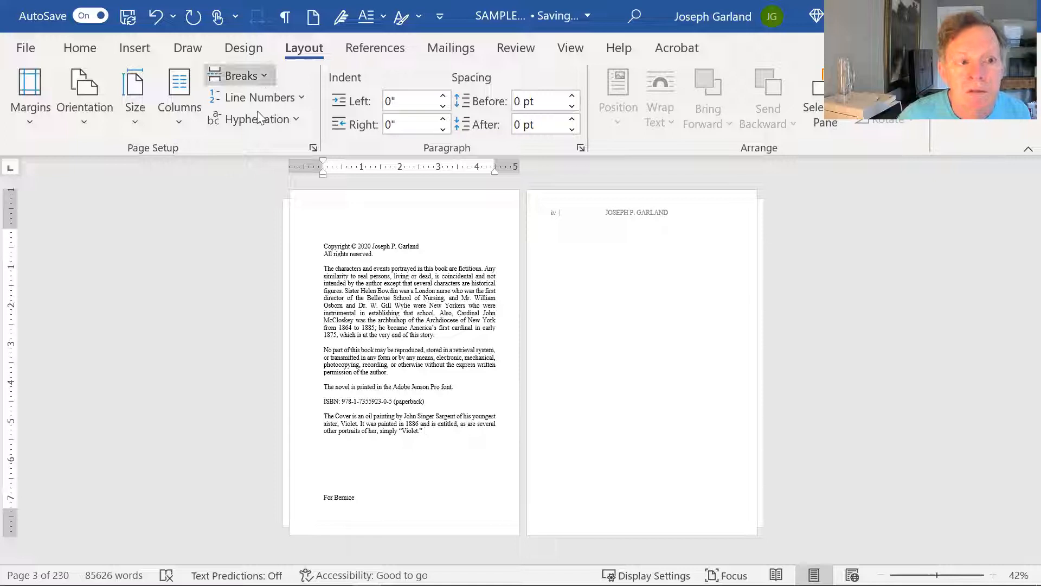
left_click(253, 81)
left_click(361, 353)
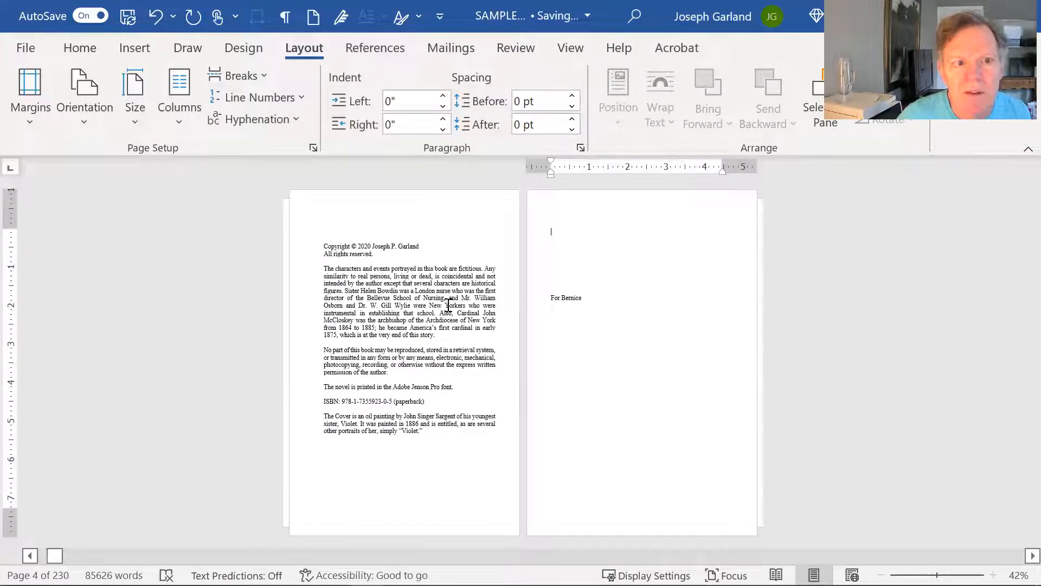
Center the title page text, from the book title through the DermodyHouse.com line.
scroll(336, 276, "up", 10)
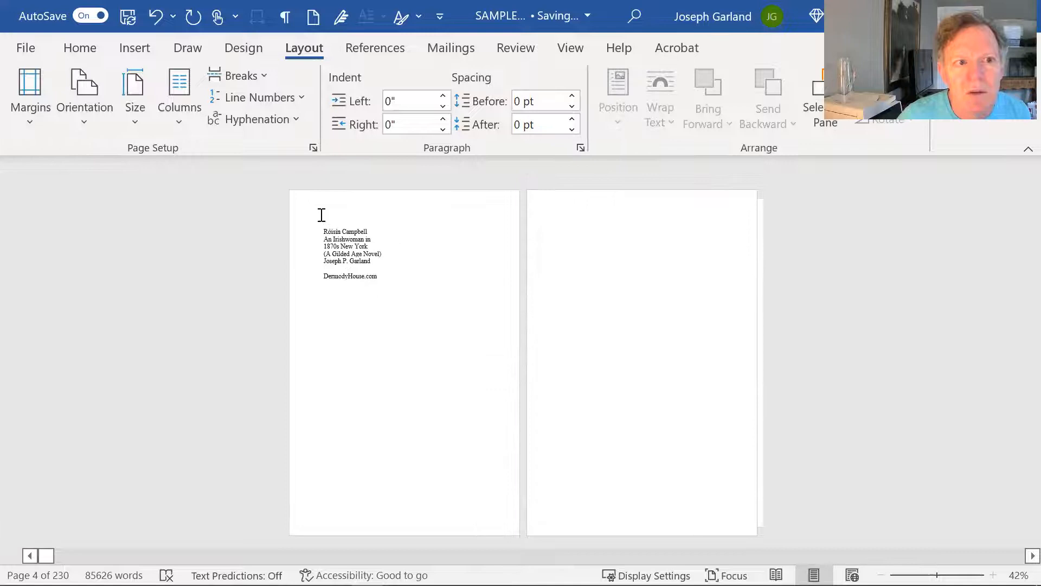
left_click_drag(325, 227, 383, 286)
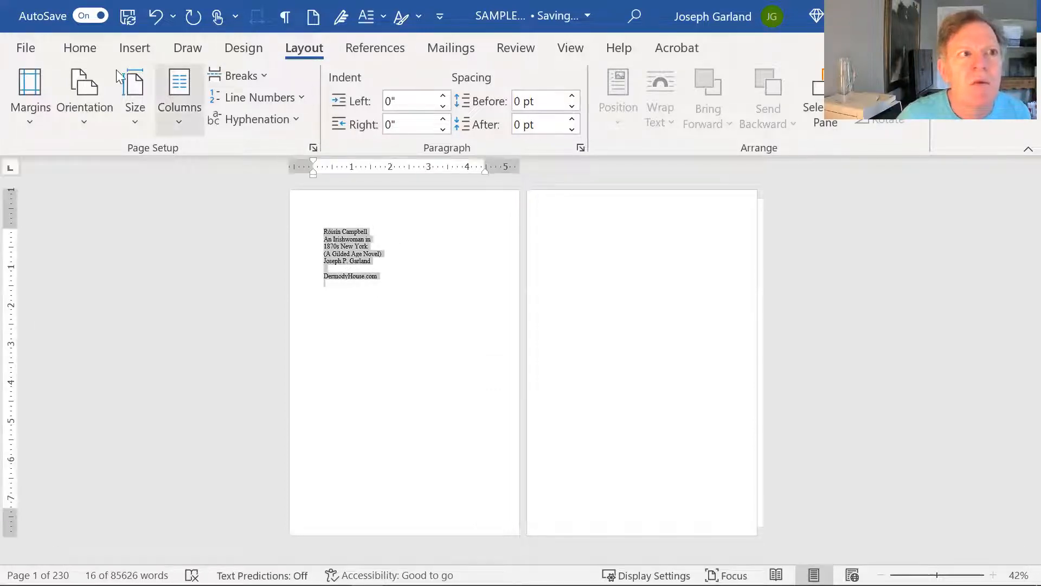
left_click(80, 48)
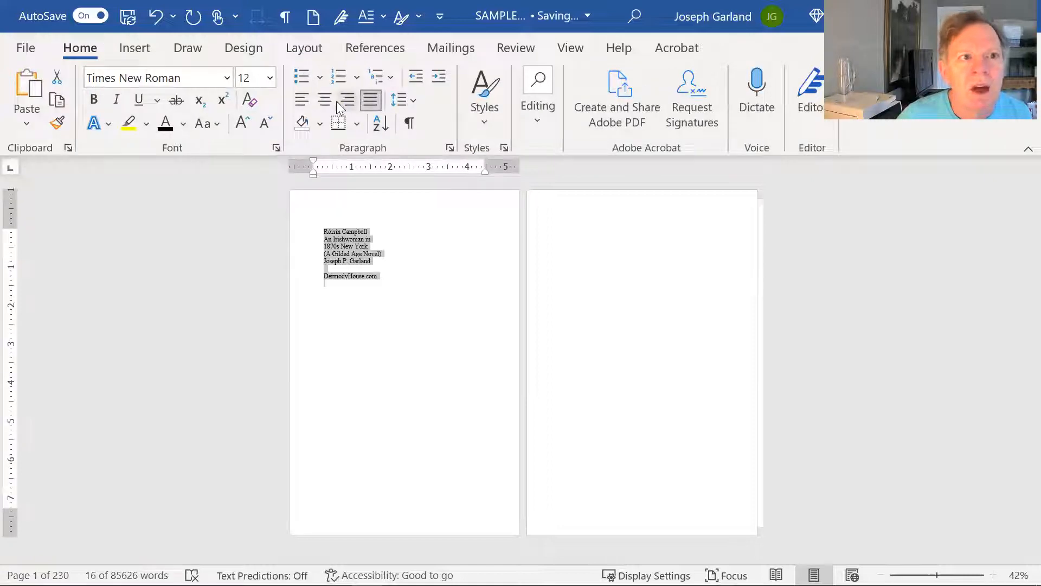
left_click(327, 101)
left_click(412, 237)
Set the font of the book title line on the first page to Edwardian Script ITC.
double_click(401, 233)
key("shift+End")
left_click(165, 79)
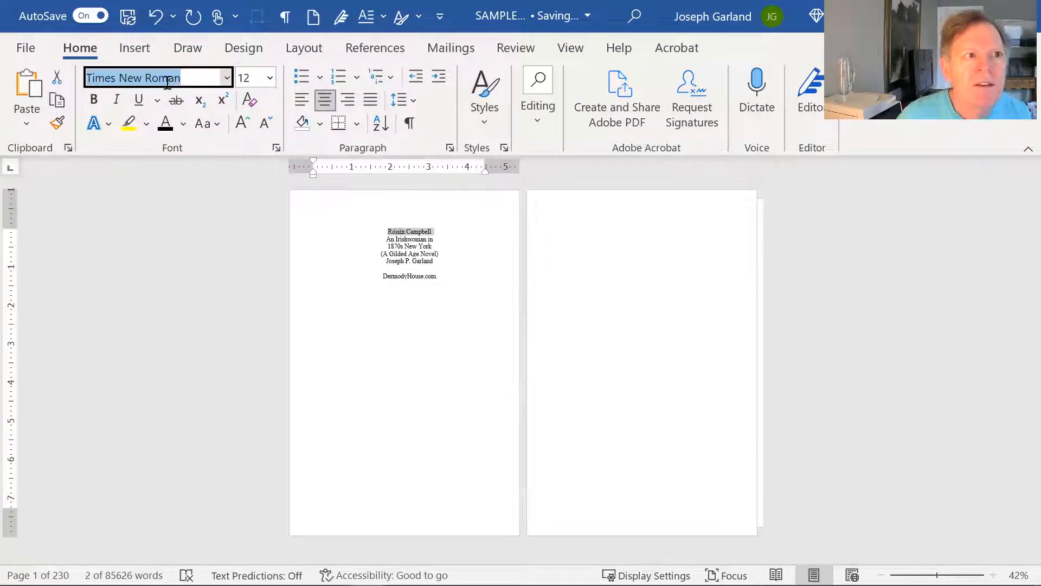
type("Edwardian Script ITC")
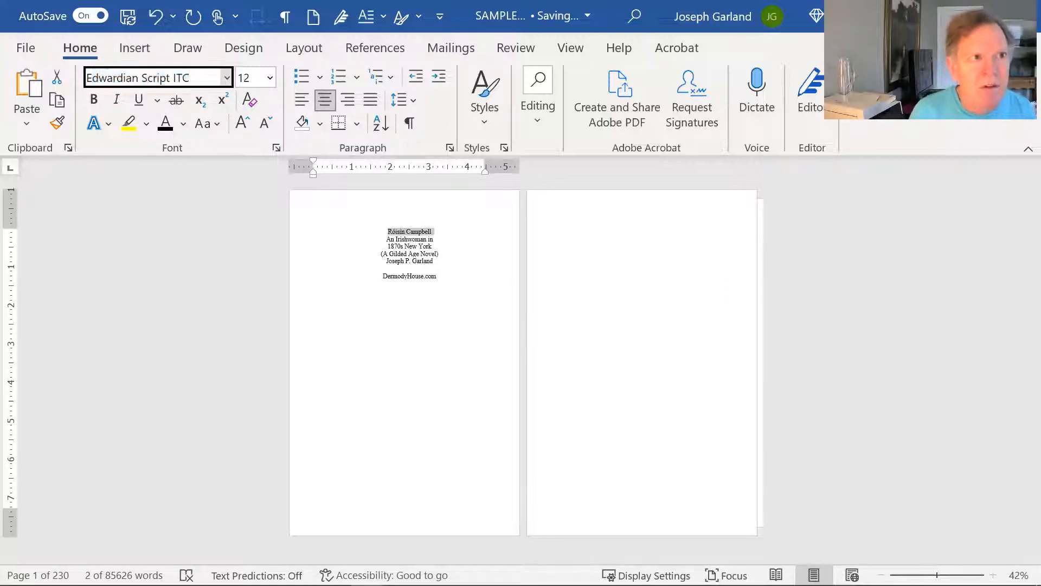
key("Return")
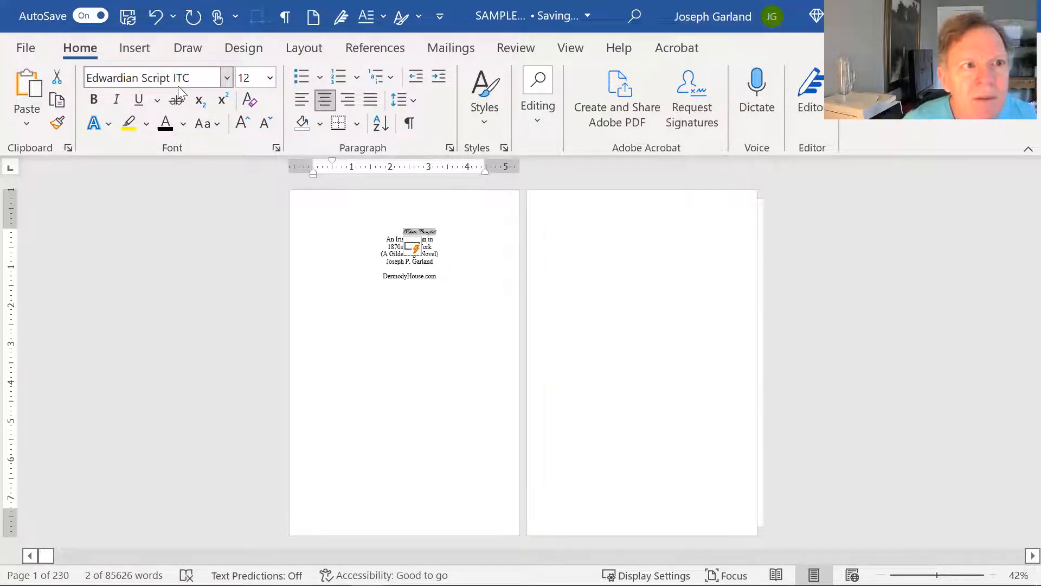
left_click(247, 78)
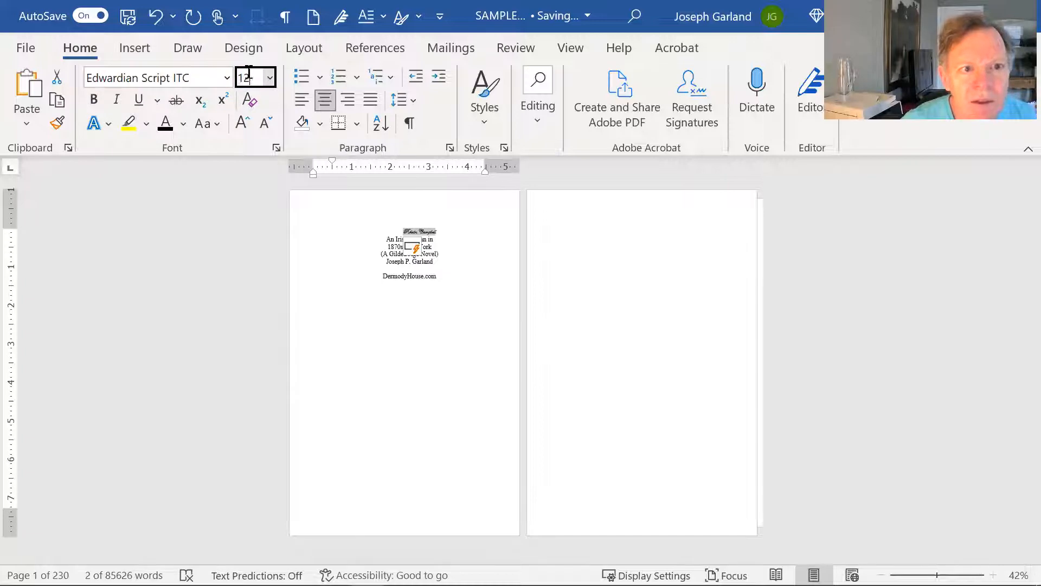
left_click(430, 277)
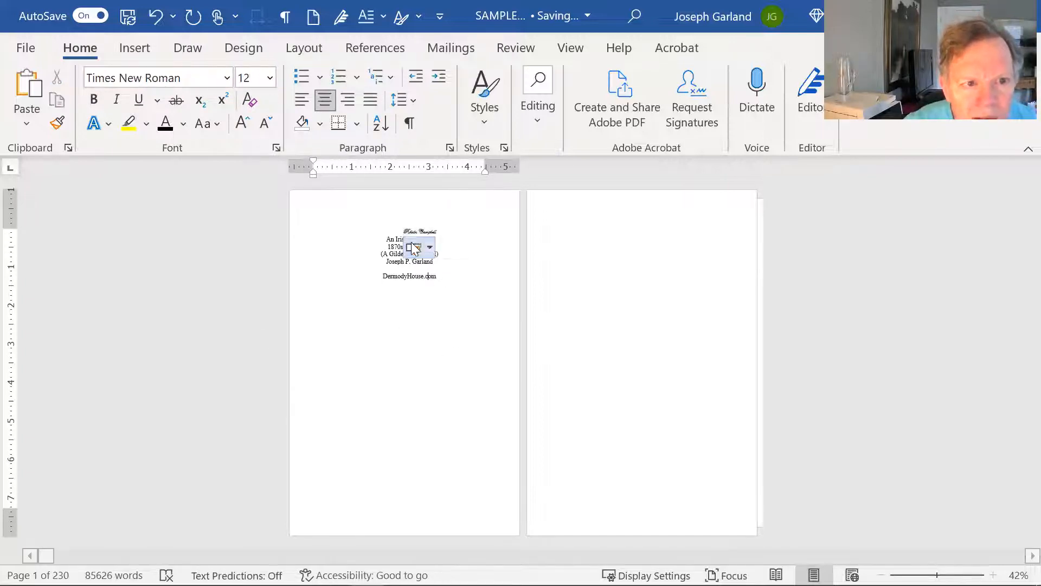
Undo the last automatic formatting change on the title page and set the book title's font size to 48.
left_click(428, 248)
left_click(437, 271)
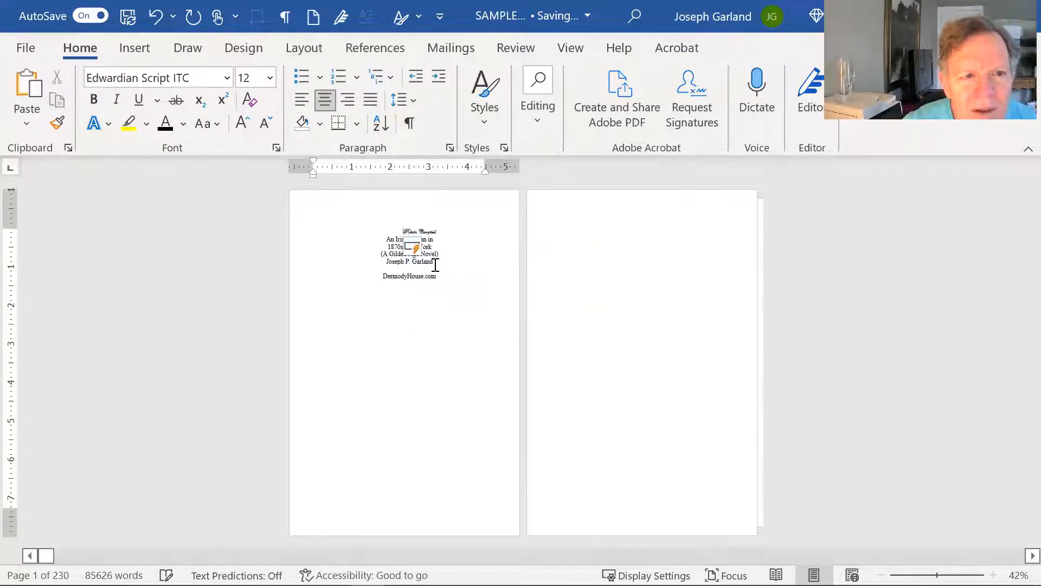
key("ctrl+z")
key("ctrl+z")
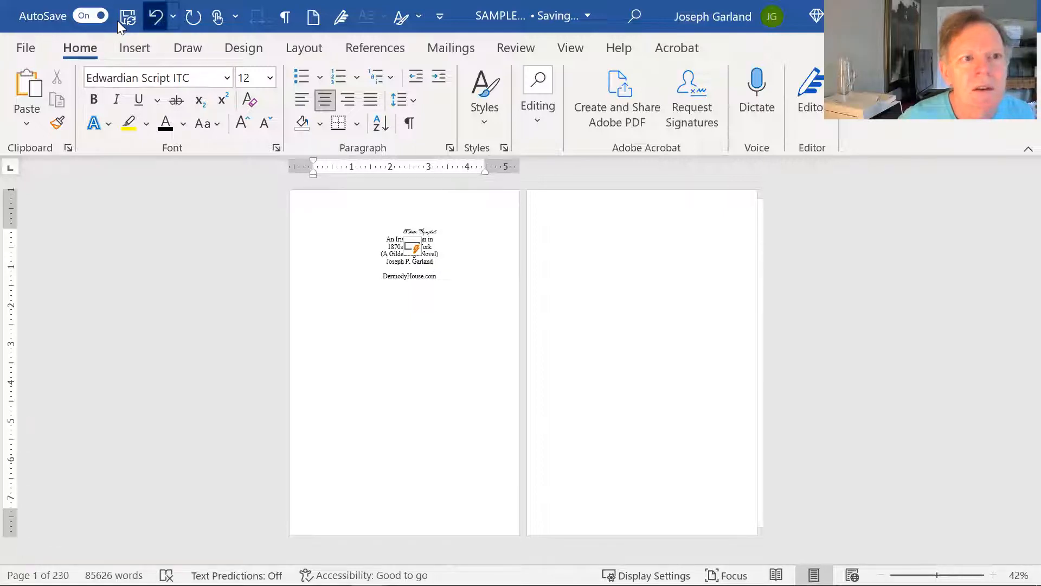
left_click(265, 80)
type("48")
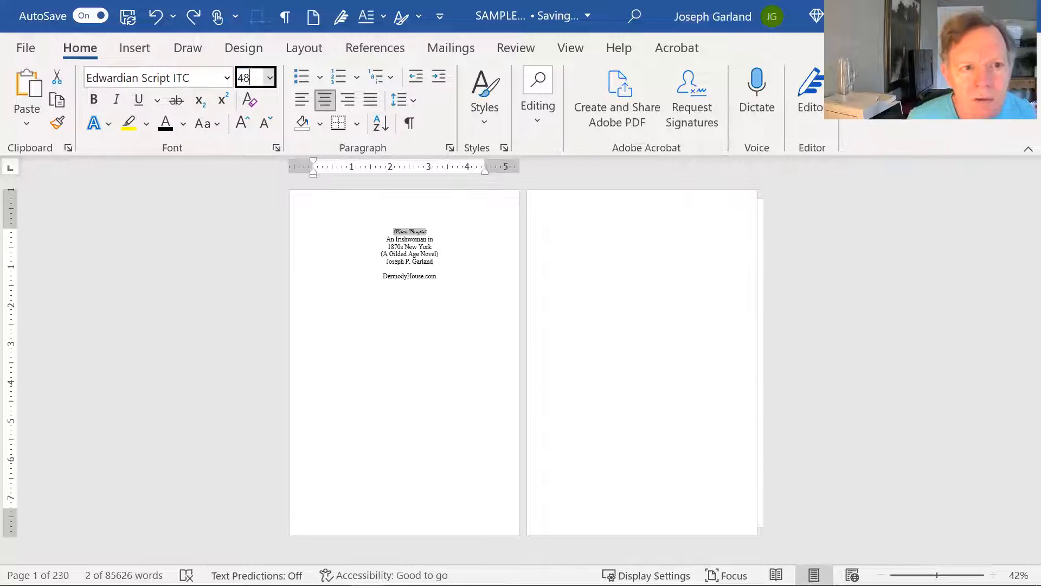
key("Return")
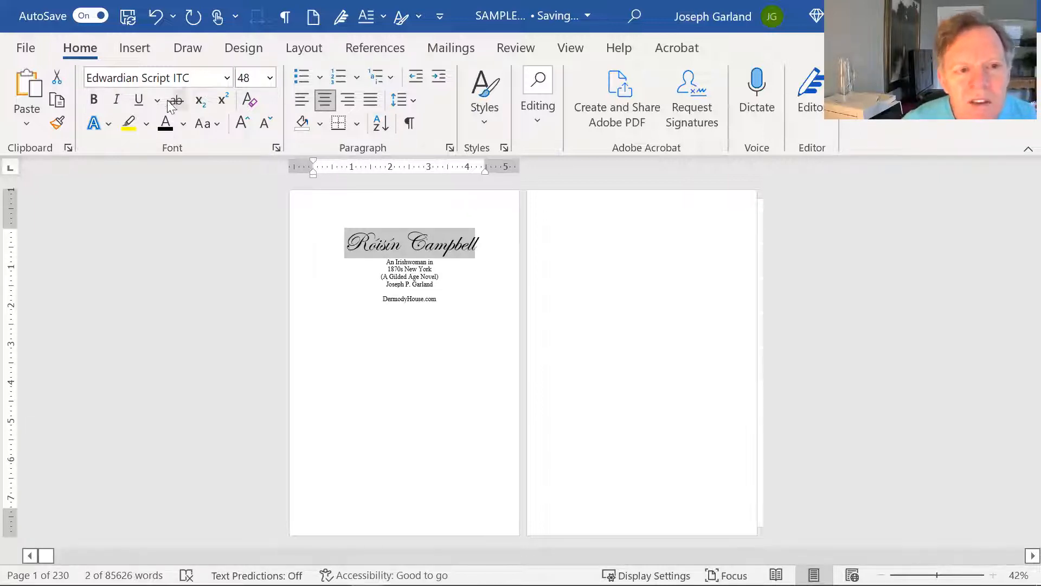
left_click(418, 308)
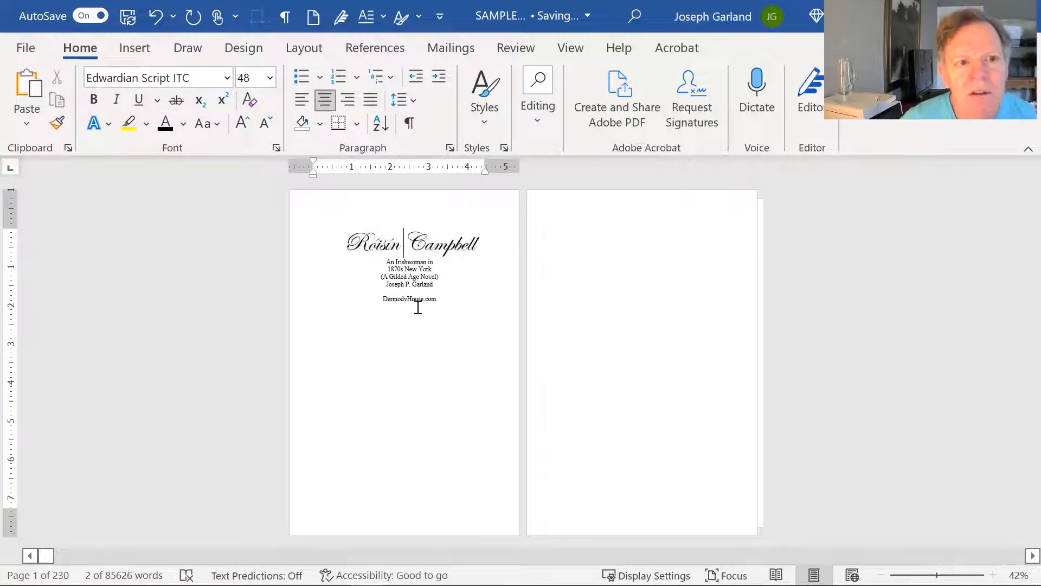
Center all the text on the copyright page, from the copyright line through the cover painting note.
scroll(590, 313, "down", 3)
left_click_drag(562, 239, 671, 430)
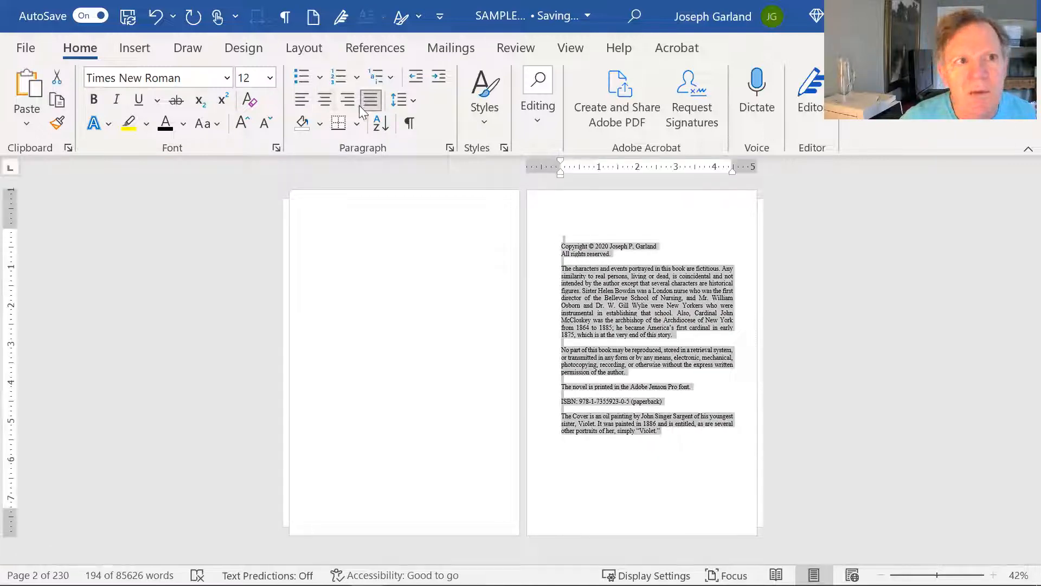
key("ctrl+e")
left_click(616, 286)
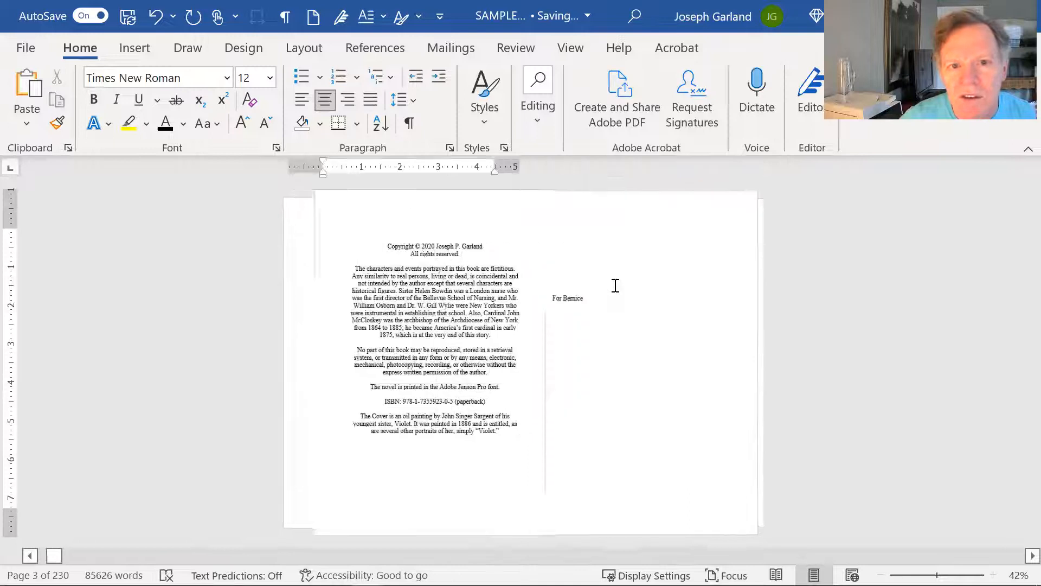
Center the dedication line on the page after the copyright text.
left_click(577, 305)
double_click(570, 298)
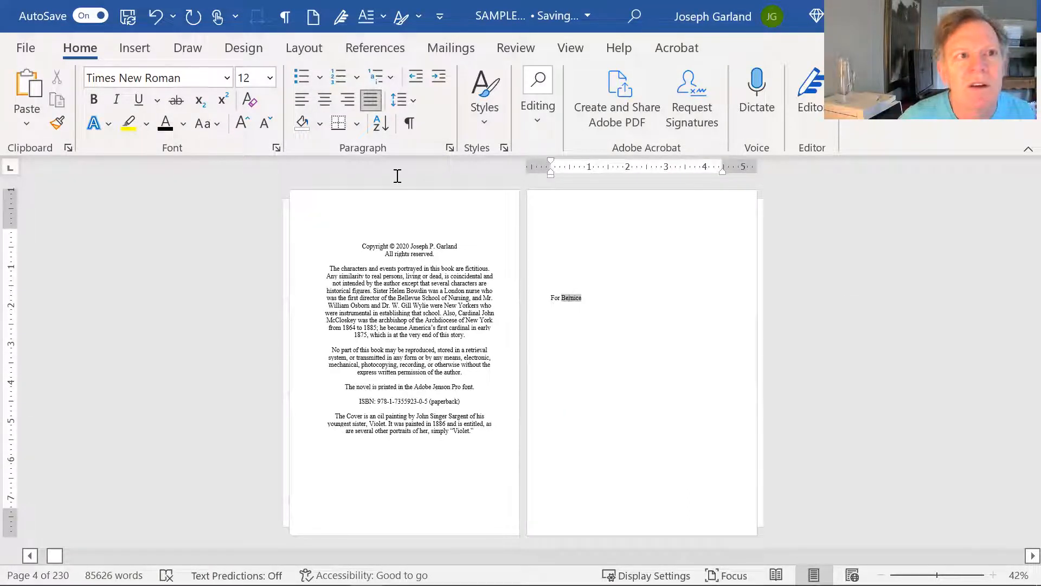
left_click(325, 99)
left_click(627, 363)
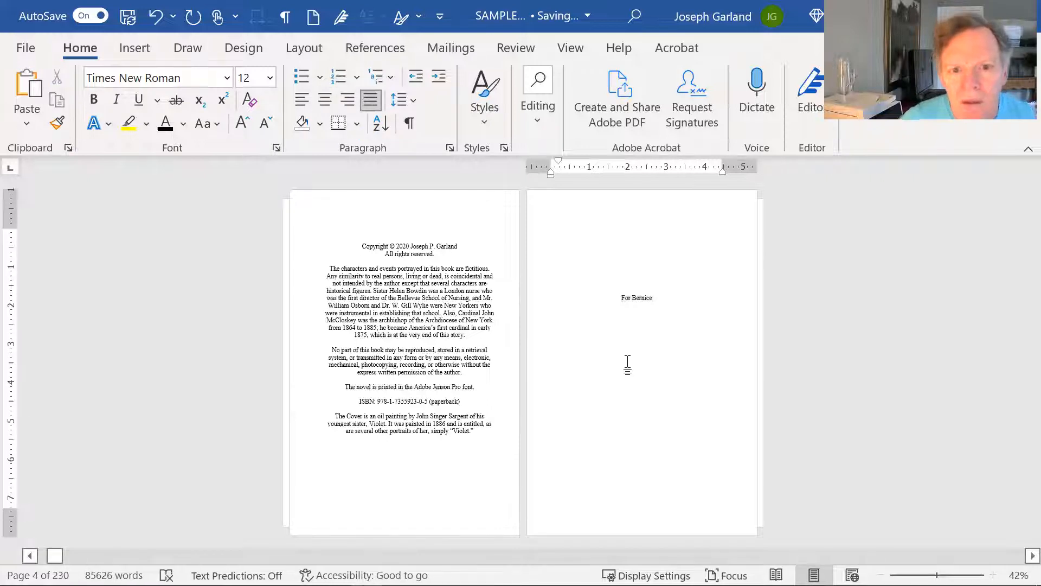
Check the page layout from the dedication through the following chapters for the next chapter opening that still needs formatting.
scroll(628, 364, "down", 5)
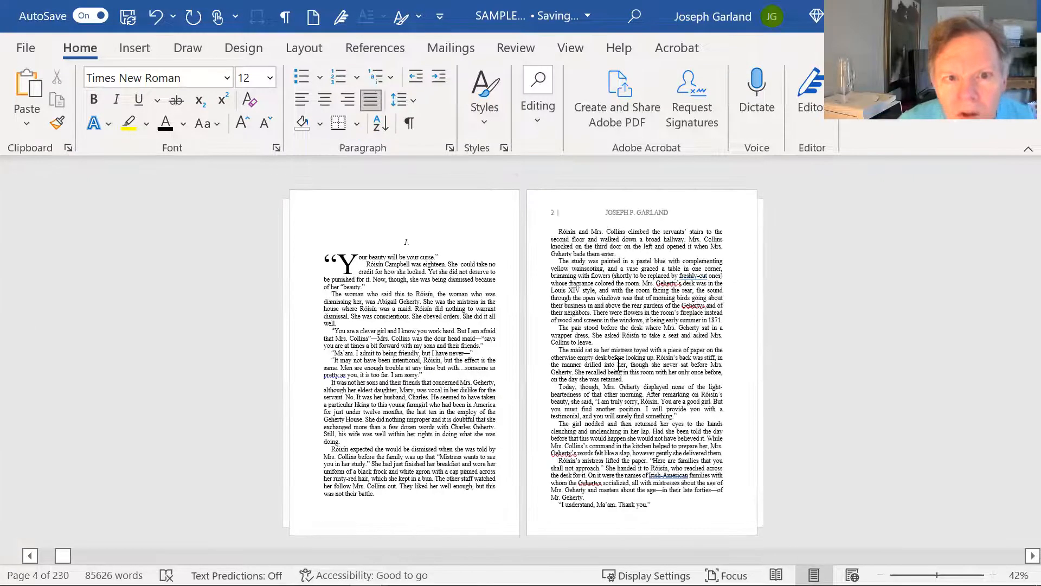
scroll(619, 364, "up", 3)
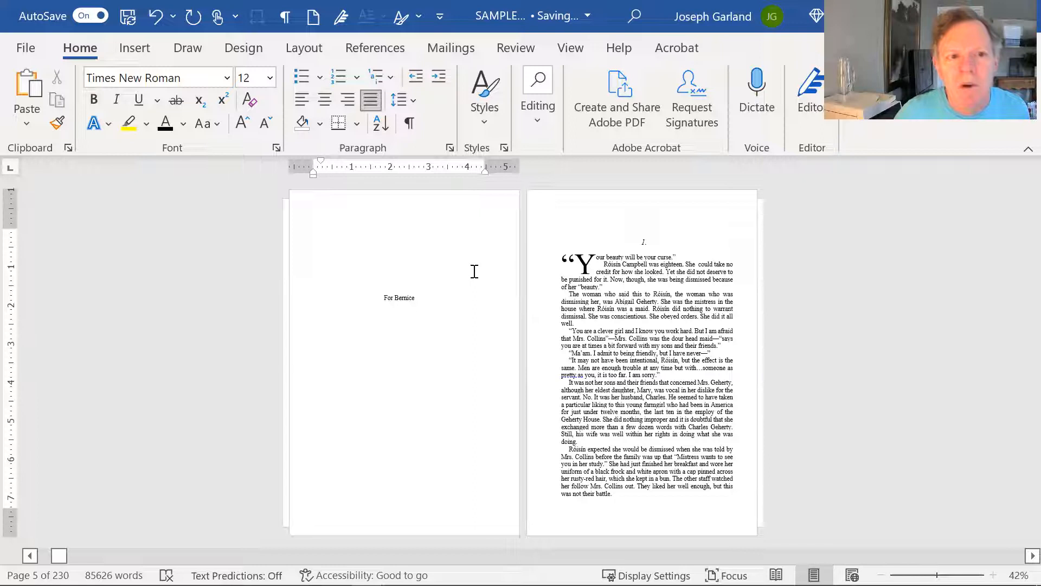
left_click(423, 295)
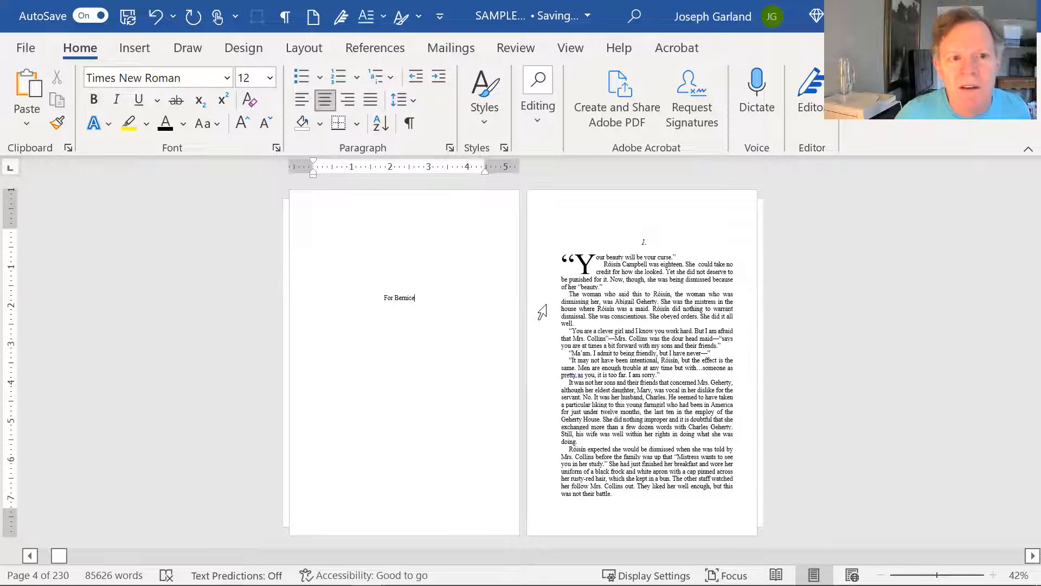
left_click(604, 302)
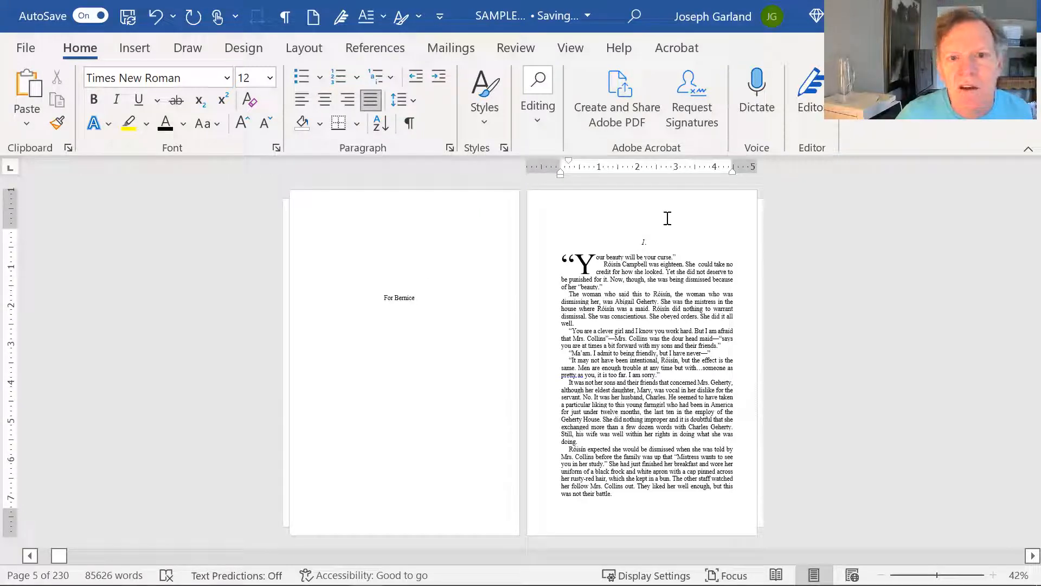
scroll(645, 291, "down", 3)
scroll(645, 291, "down", 2)
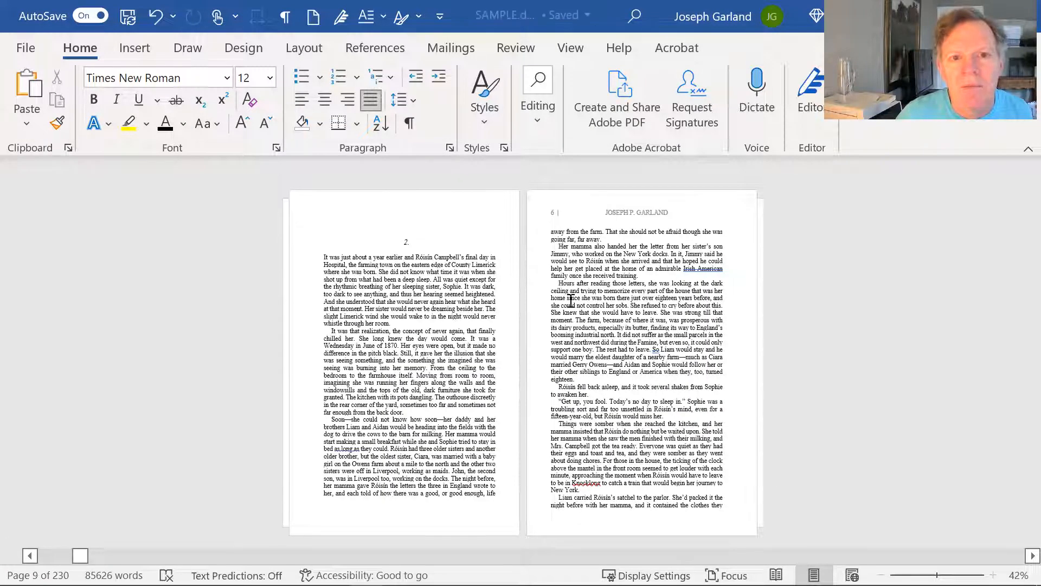
scroll(569, 298, "down", 3)
scroll(571, 300, "down", 2)
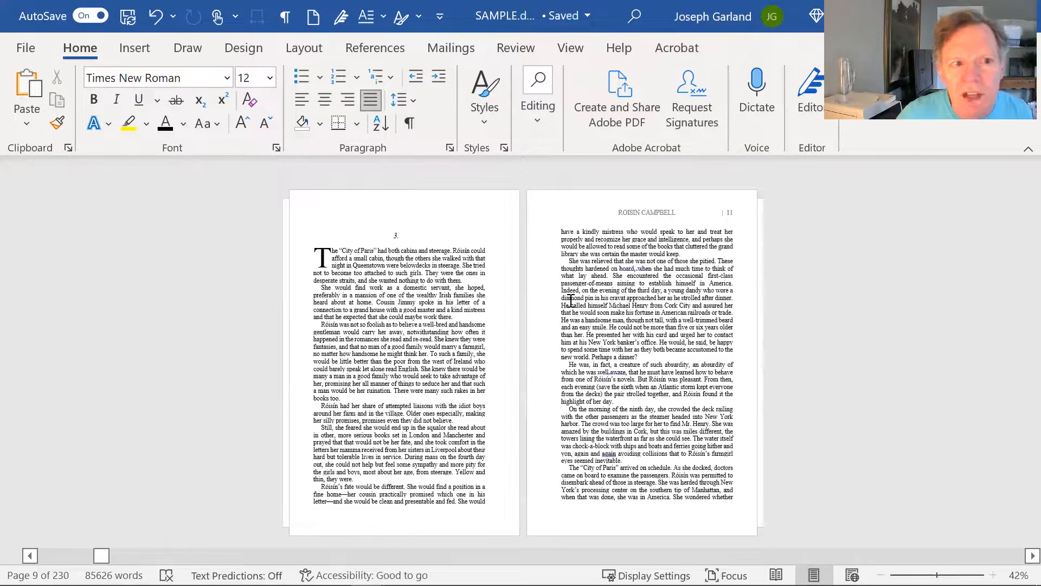
scroll(571, 300, "down", 2)
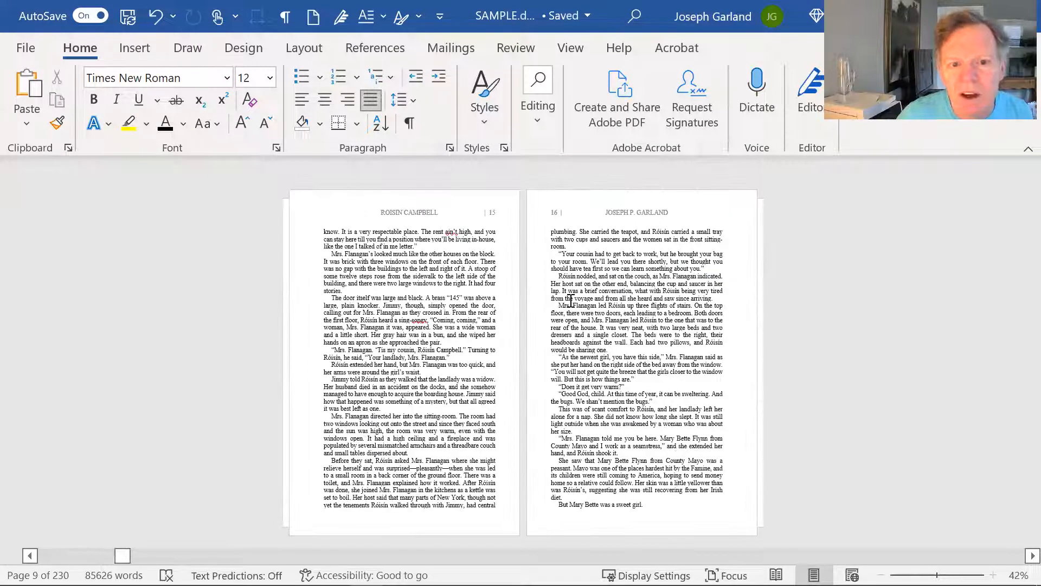
scroll(571, 299, "down", 2)
scroll(571, 300, "down", 2)
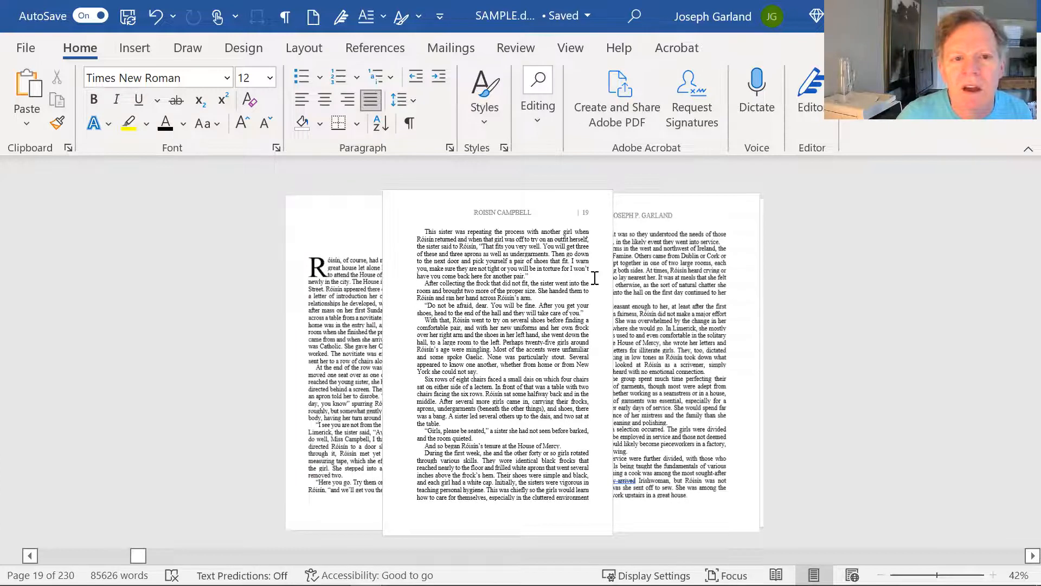
scroll(593, 279, "down", 2)
scroll(594, 279, "down", 2)
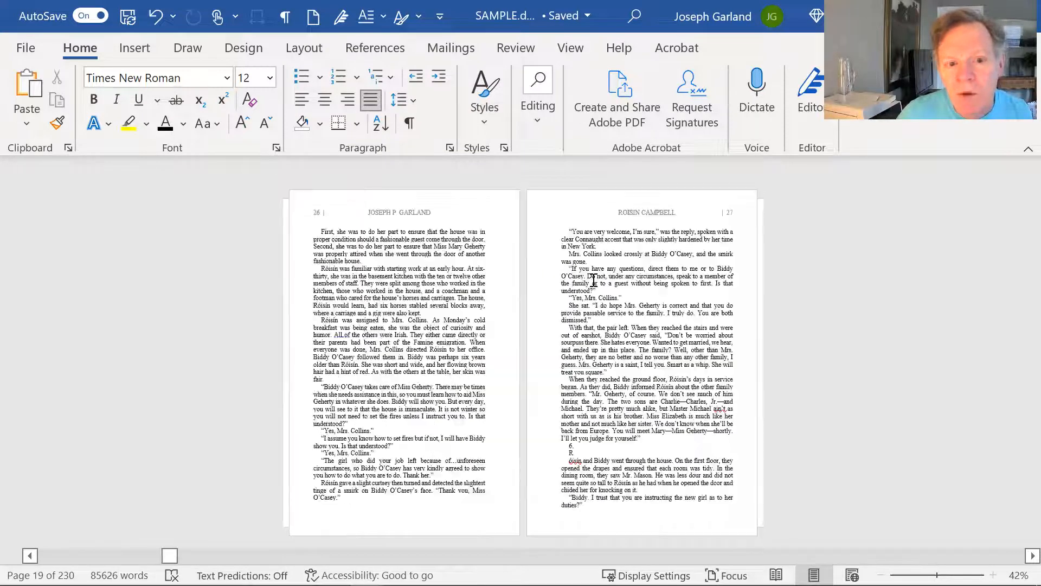
Rejoin the split first word of chapter 6 and format its opening paragraph with the firstpara style and a dropped initial cap.
left_click(579, 446)
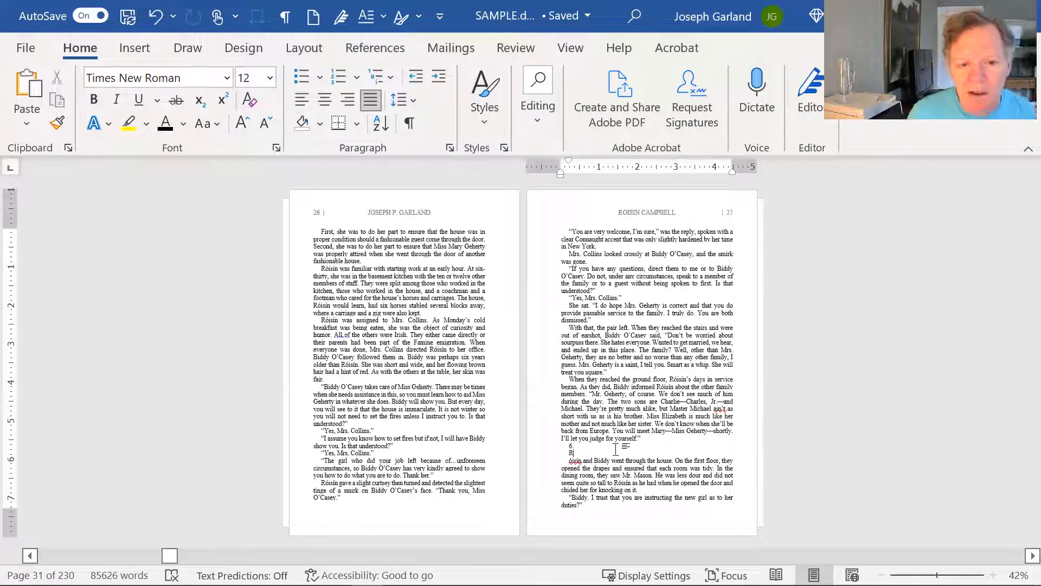
key("ctrl+z")
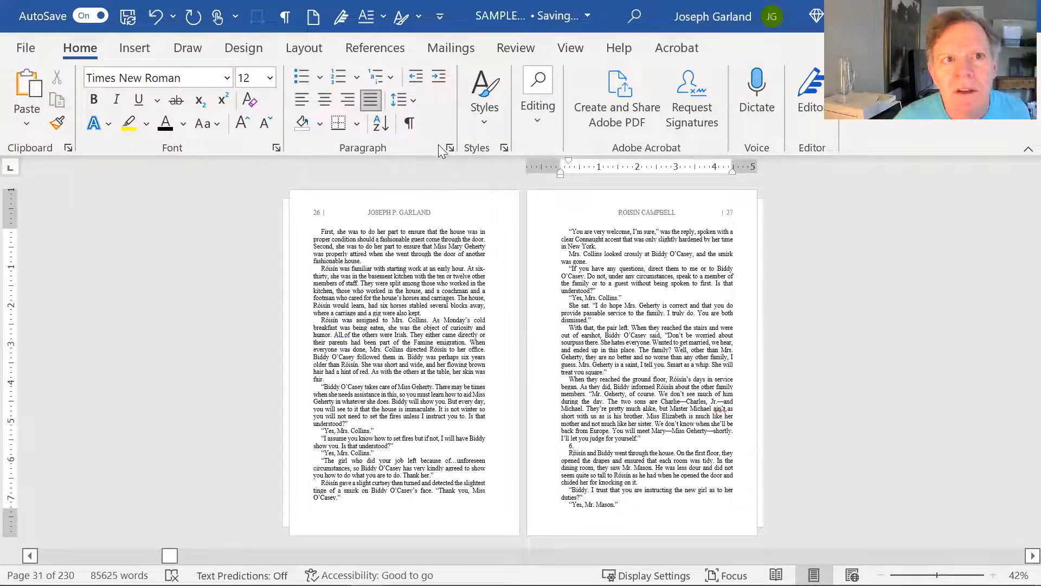
left_click(481, 81)
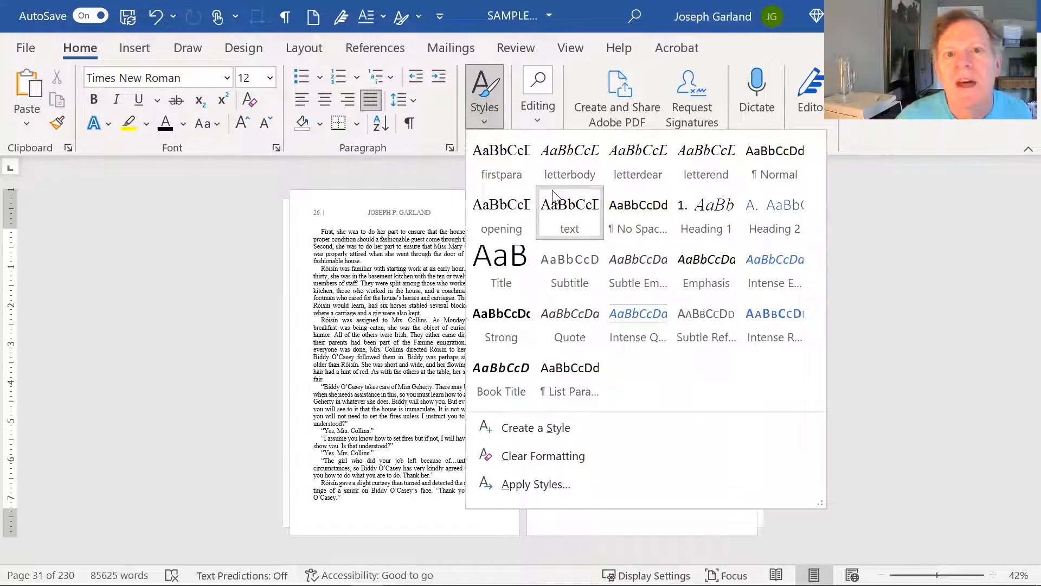
left_click(498, 172)
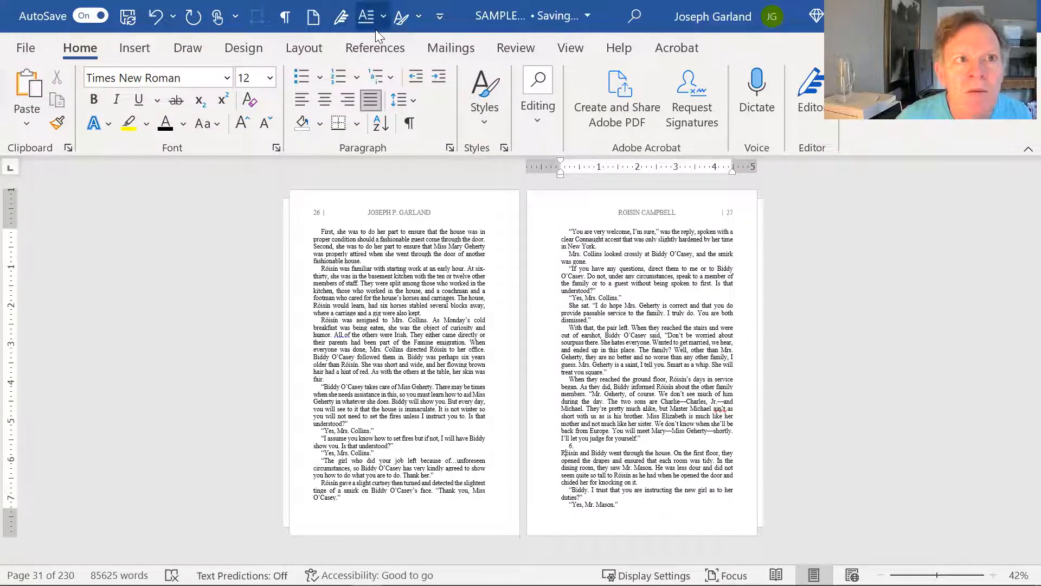
left_click(374, 25)
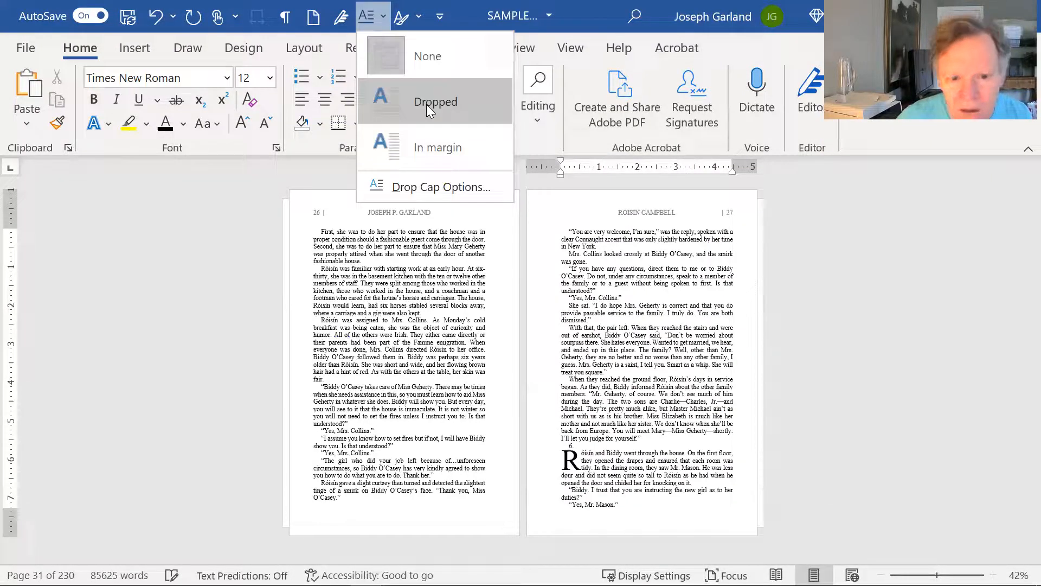
left_click(426, 105)
Insert a next-page section break before the chapter number 6 and delete the extra blank line above it.
left_click(646, 444)
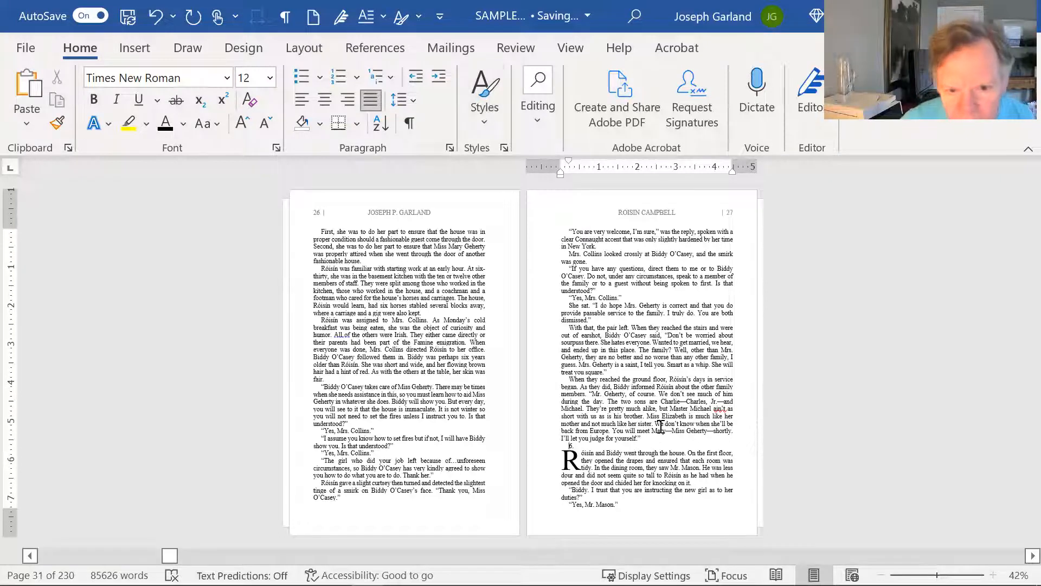
left_click(297, 49)
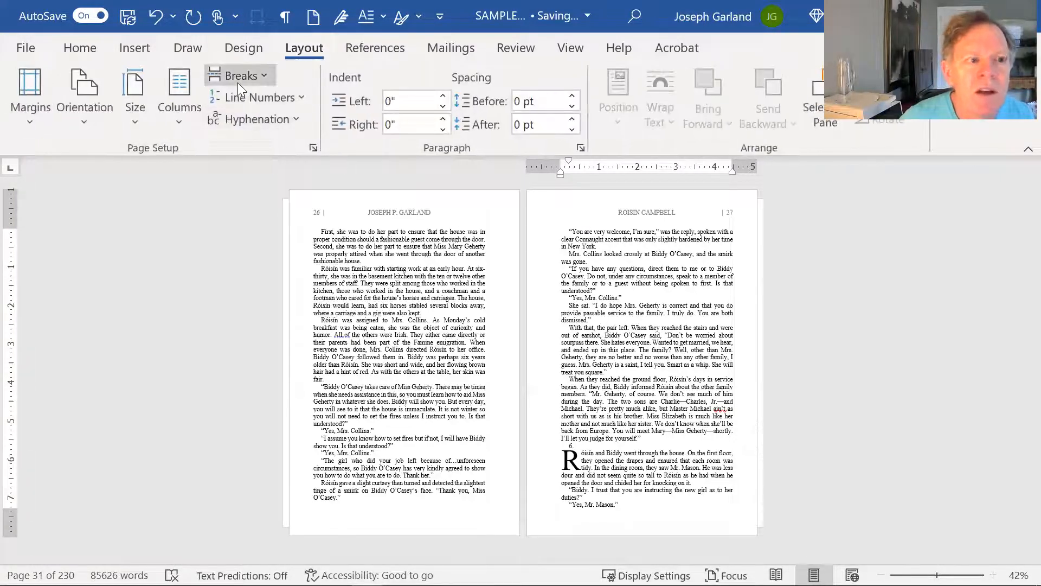
left_click(342, 355)
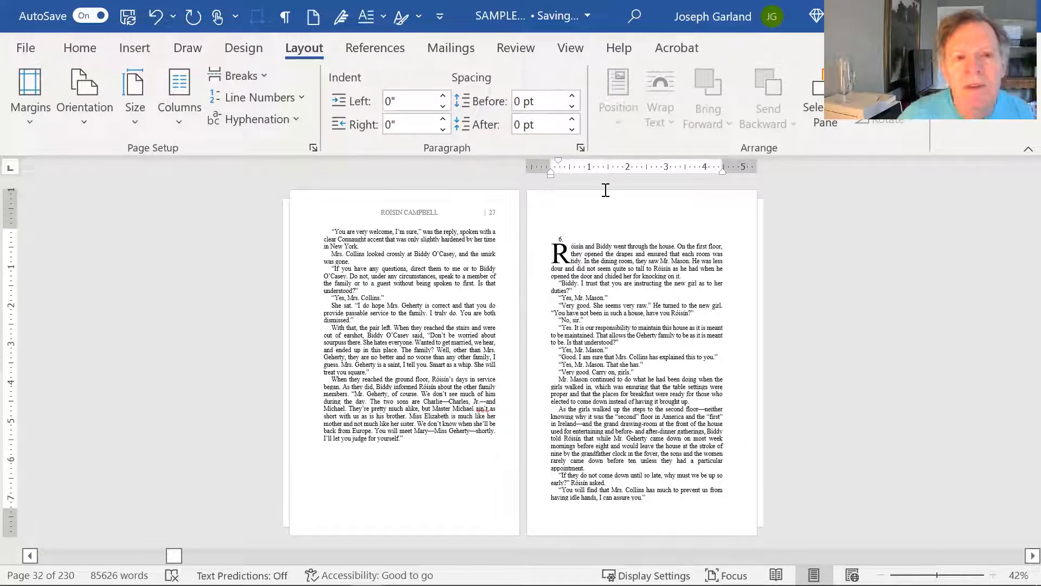
key("Delete")
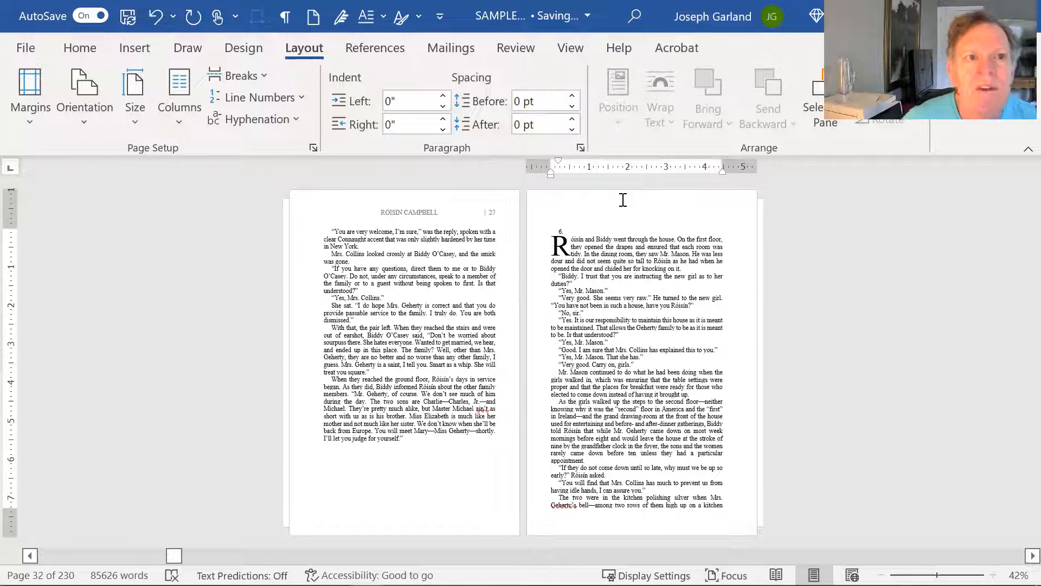
Apply the Heading 1 style to the chapter number line and delete the manually typed 6. beside the automatic number.
left_click(80, 48)
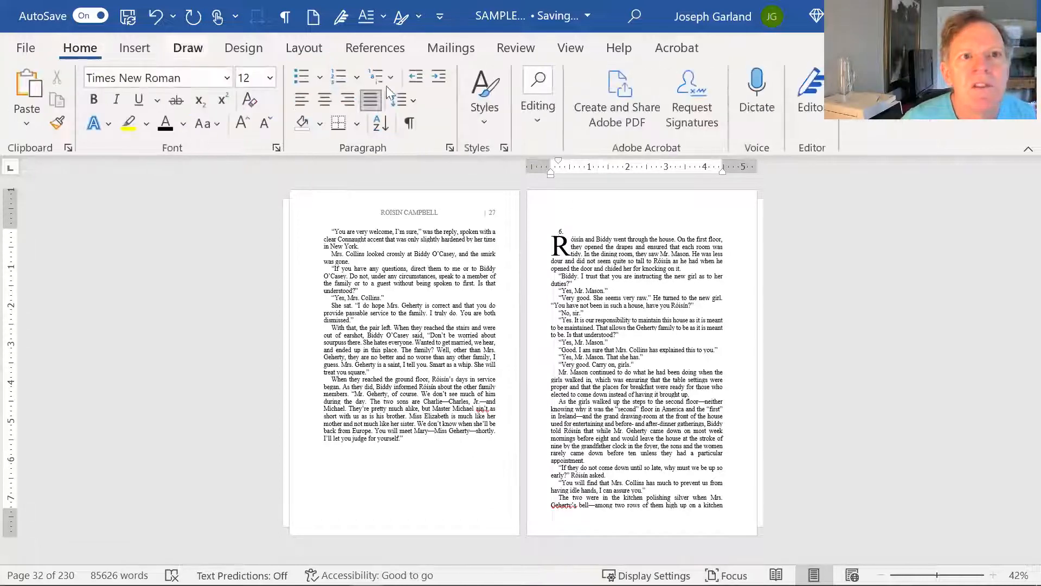
left_click(483, 89)
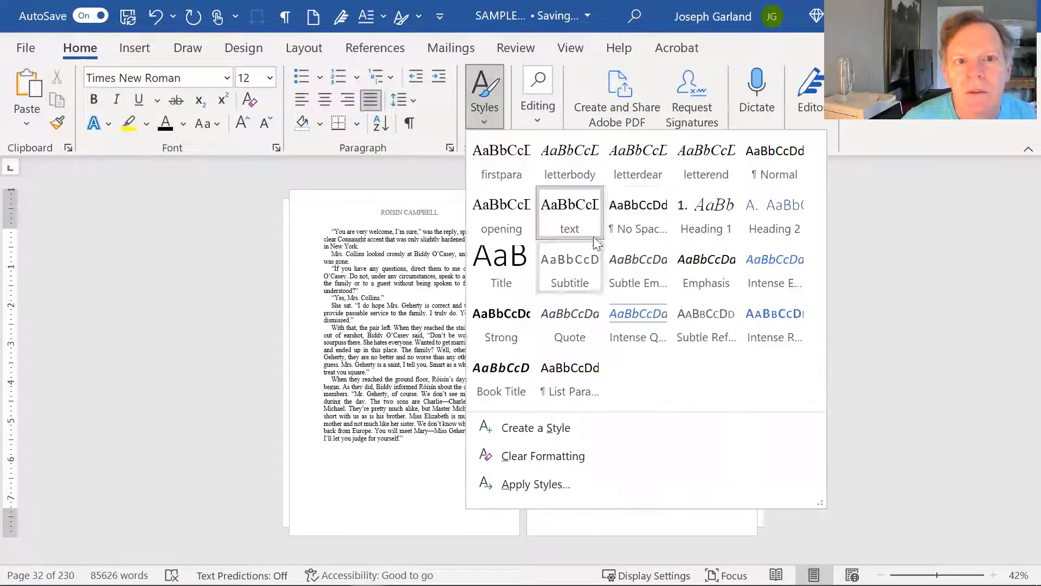
left_click(717, 203)
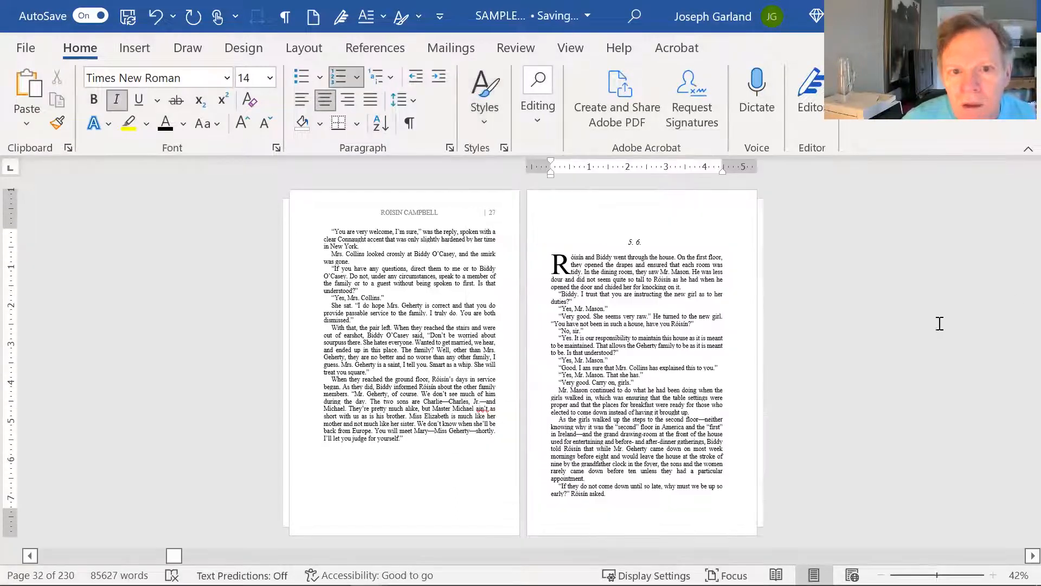
key("BackSpace")
key("BackSpace")
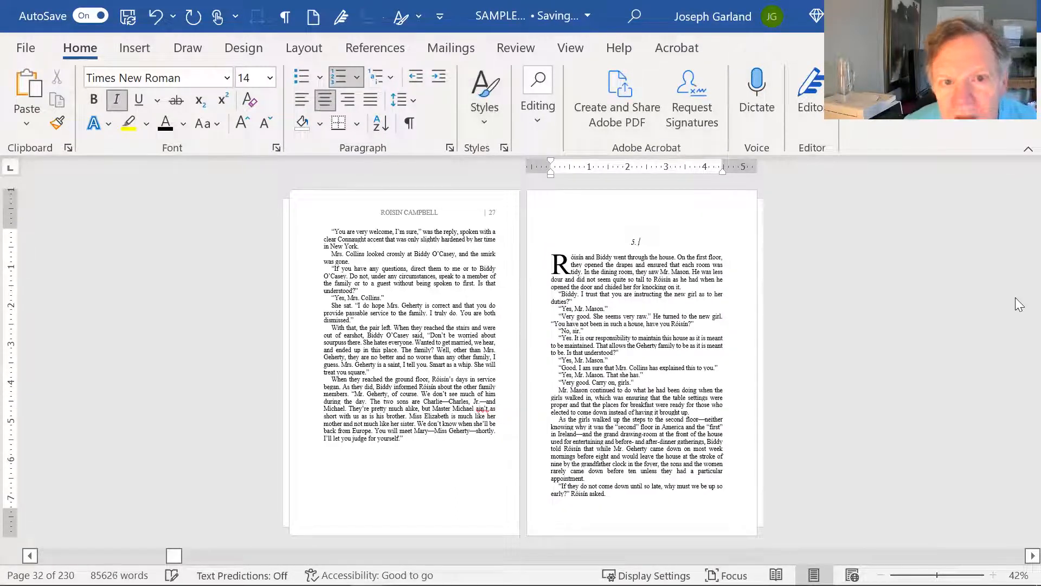
left_click(1016, 297)
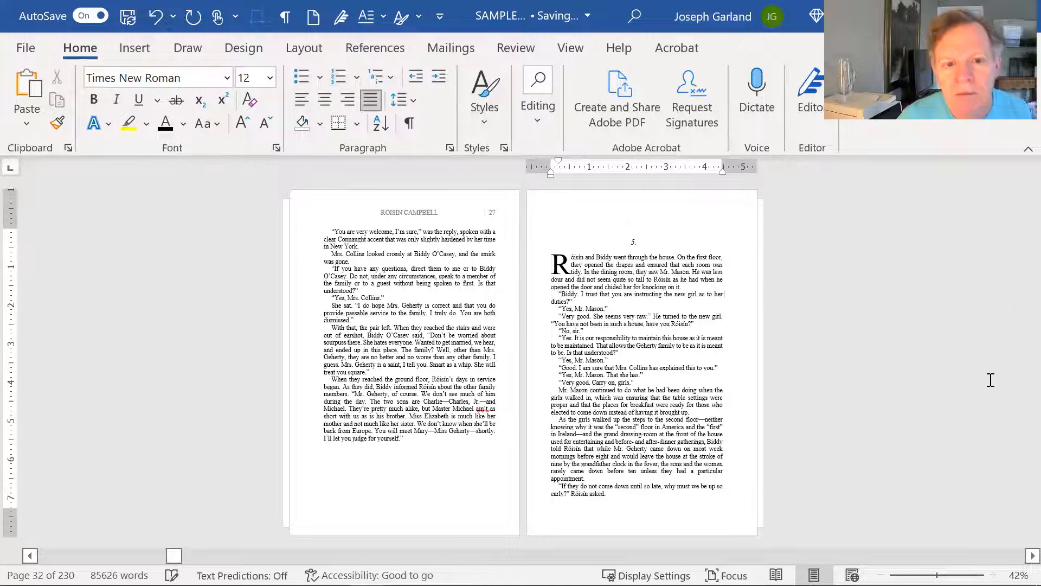
Insert a next-page section break before the typed chapter number 7 and delete the extra blank line above it.
scroll(990, 380, "down", 1)
scroll(982, 372, "down", 1)
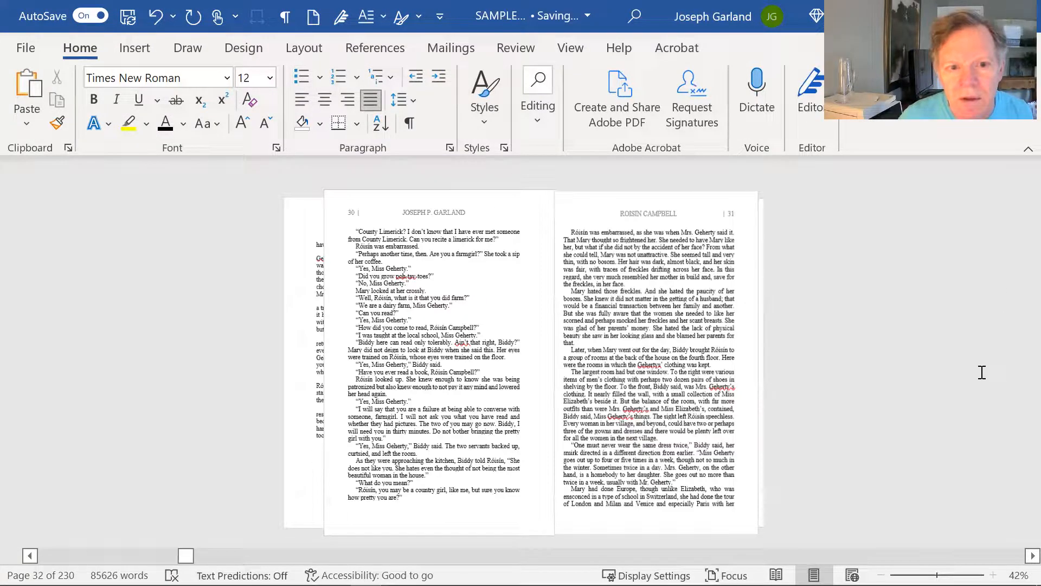
scroll(979, 372, "down", 2)
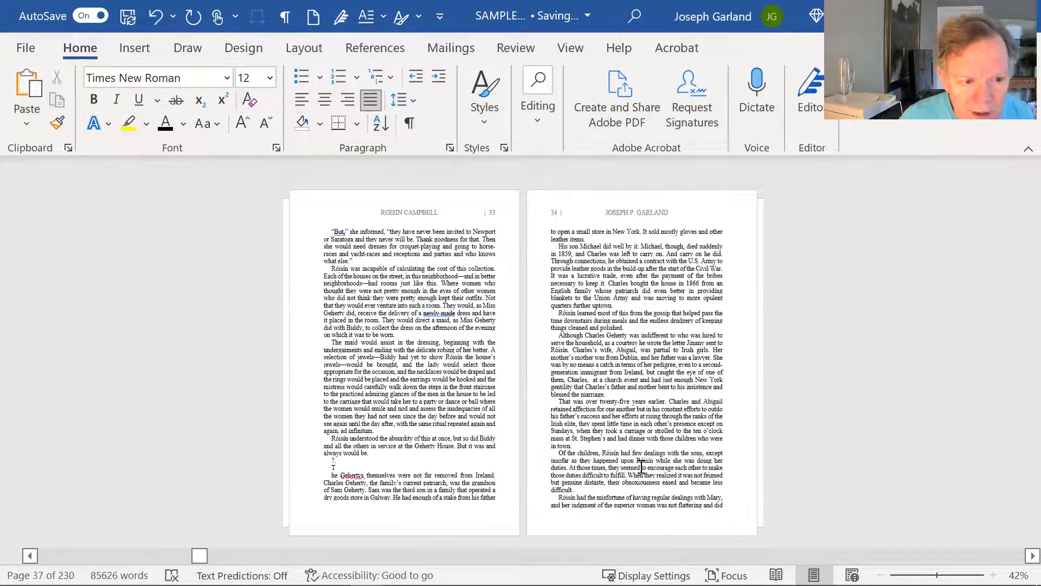
left_click(372, 453)
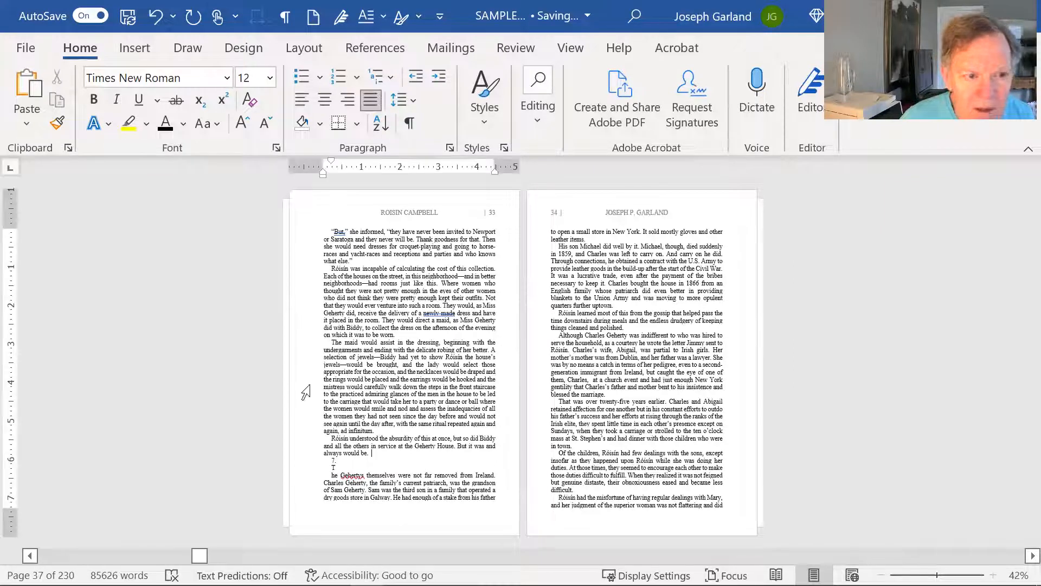
left_click(304, 48)
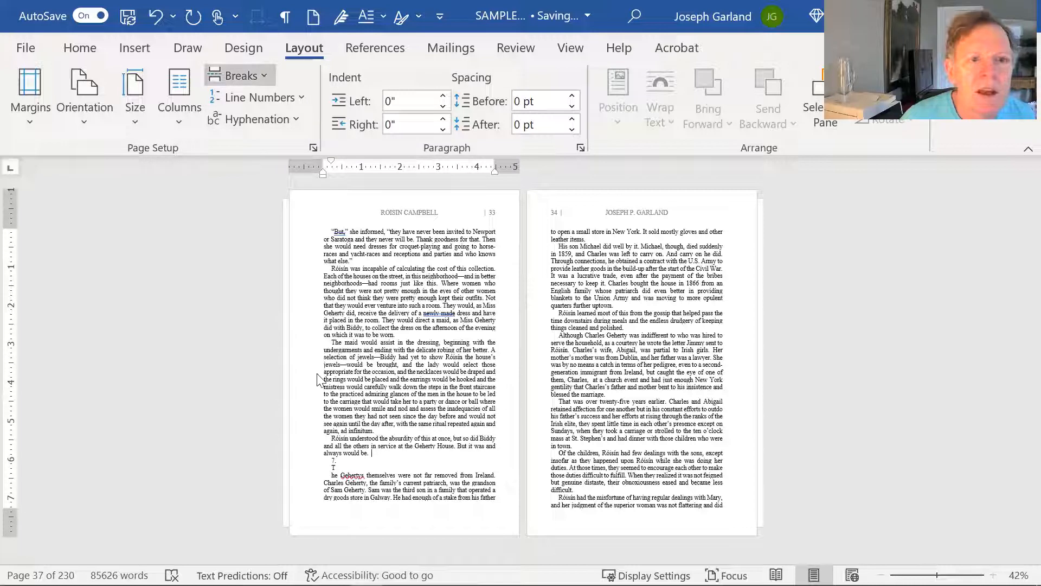
key("ctrl+Return")
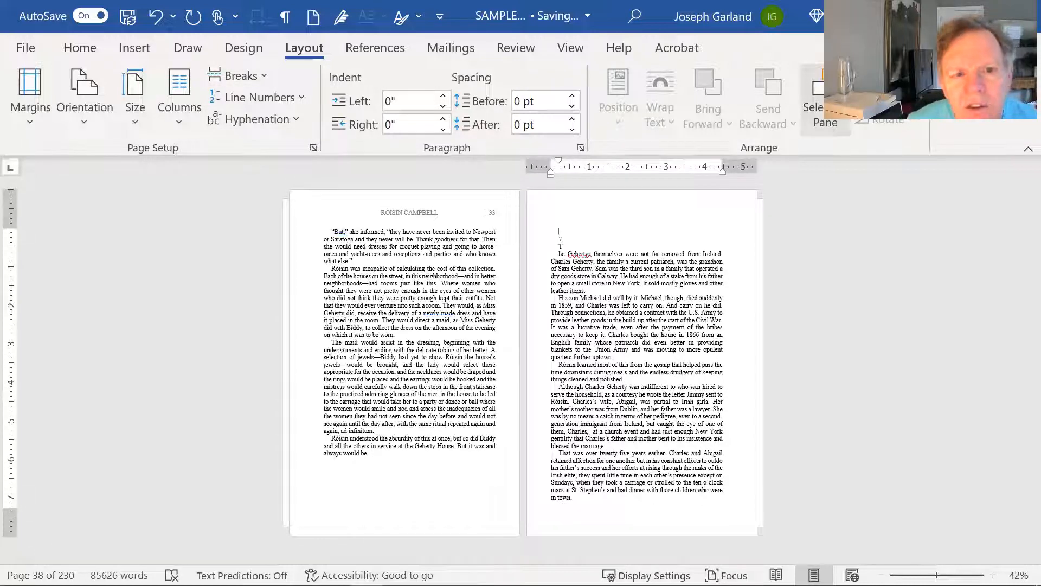
key("Delete")
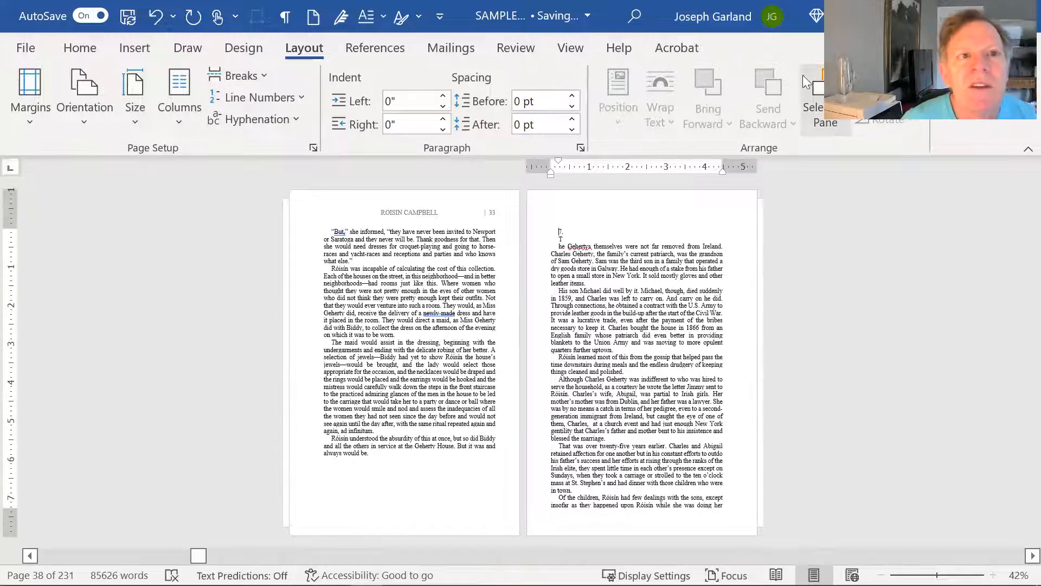
Apply the Heading 1 style to the chapter number line and delete the manually typed 7., keeping the automatic number centred.
left_click(91, 52)
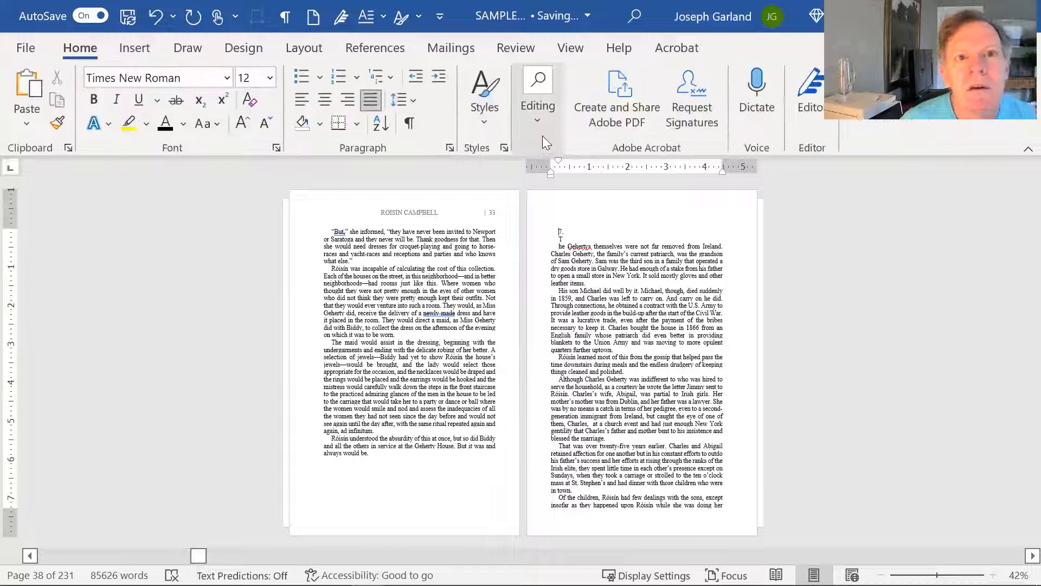
left_click(488, 92)
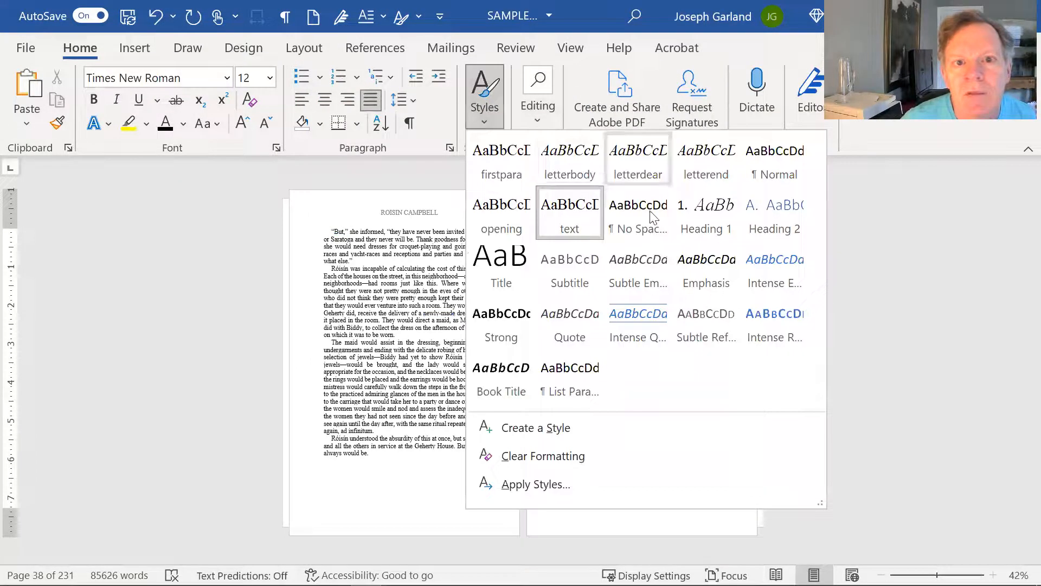
left_click(682, 214)
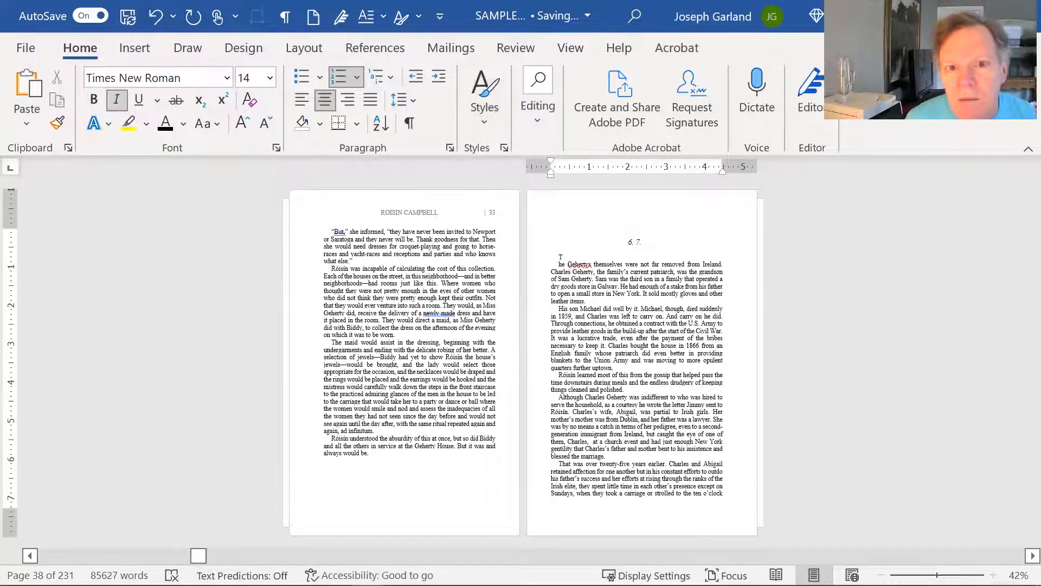
key("BackSpace")
key("BackSpace")
key("BackSpace")
key("BackSpace")
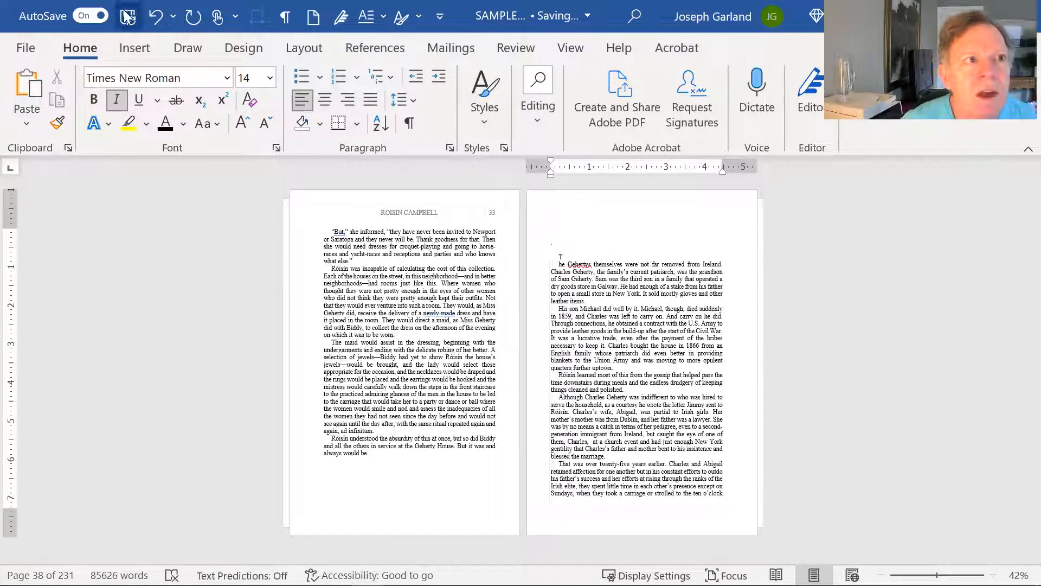
left_click(155, 16)
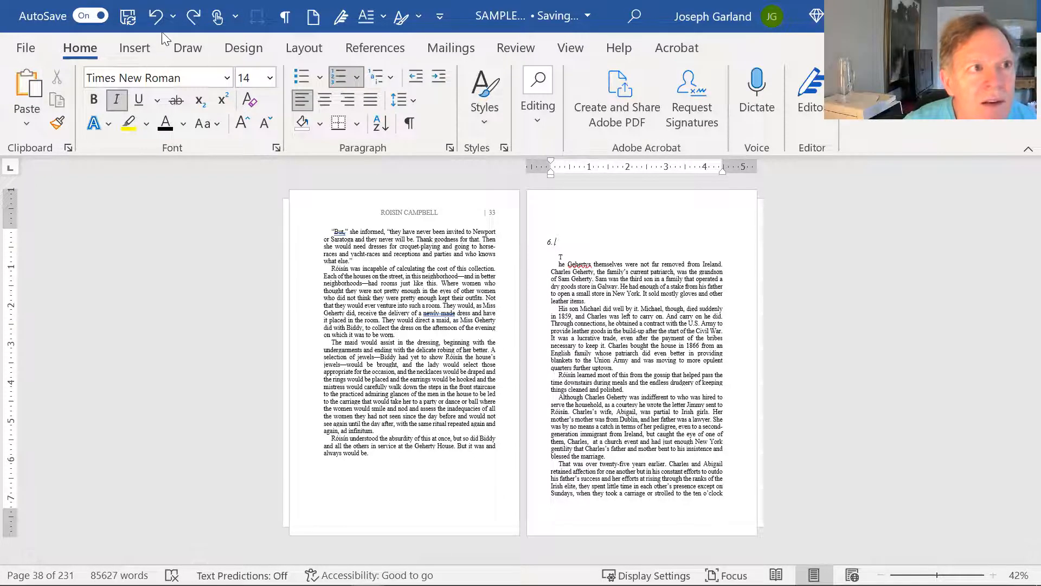
left_click(156, 16)
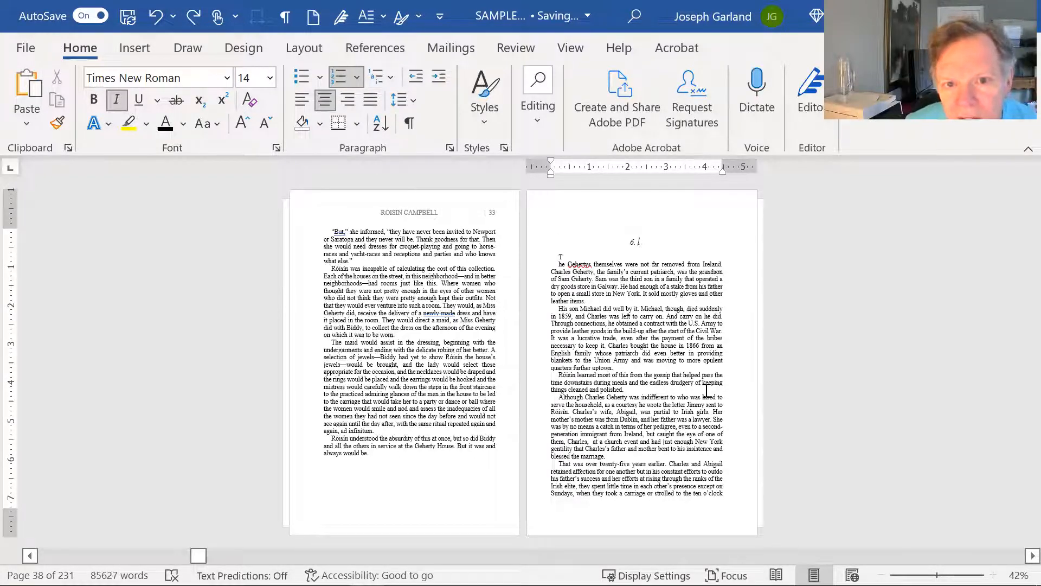
key("Delete")
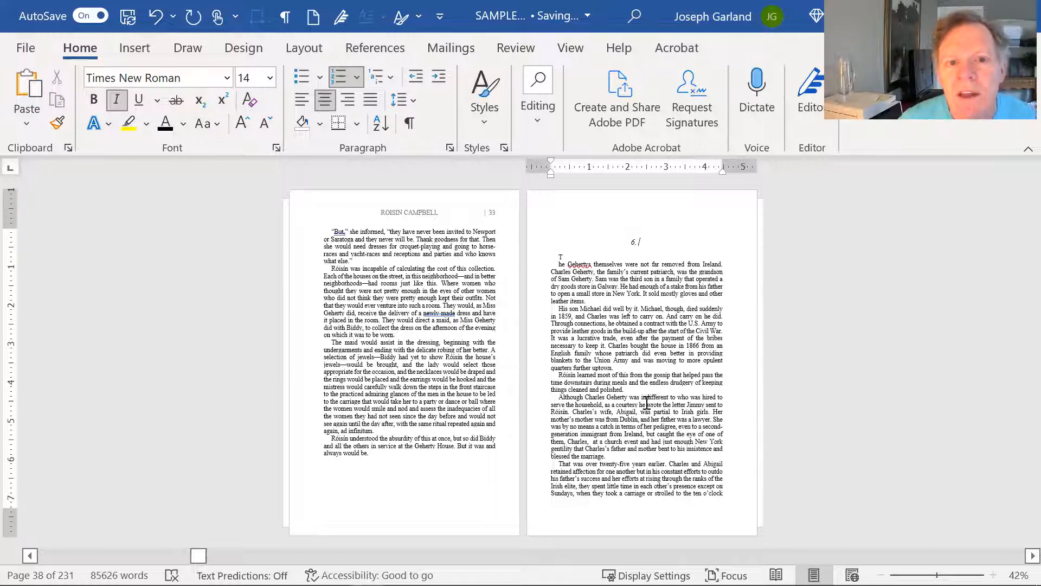
Rejoin the split opening word "The" and format that paragraph with the firstpara style and a dropped initial cap.
left_click(573, 255)
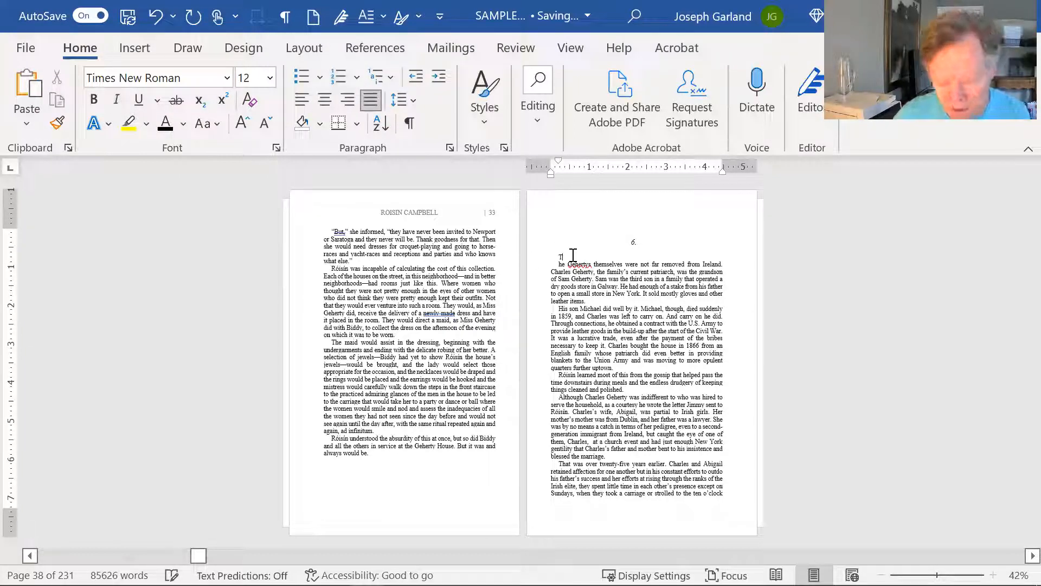
key("Delete")
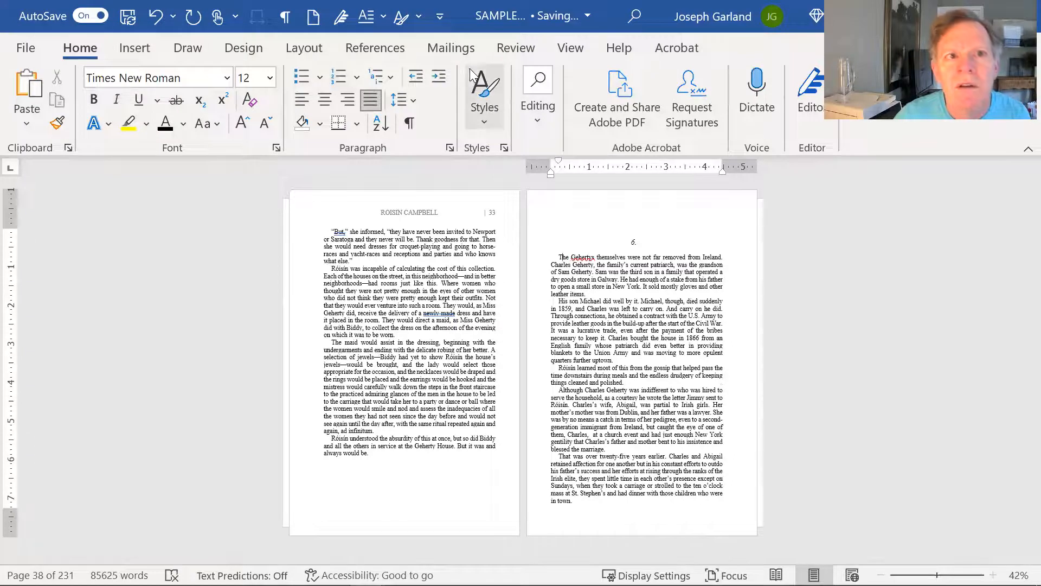
left_click(477, 91)
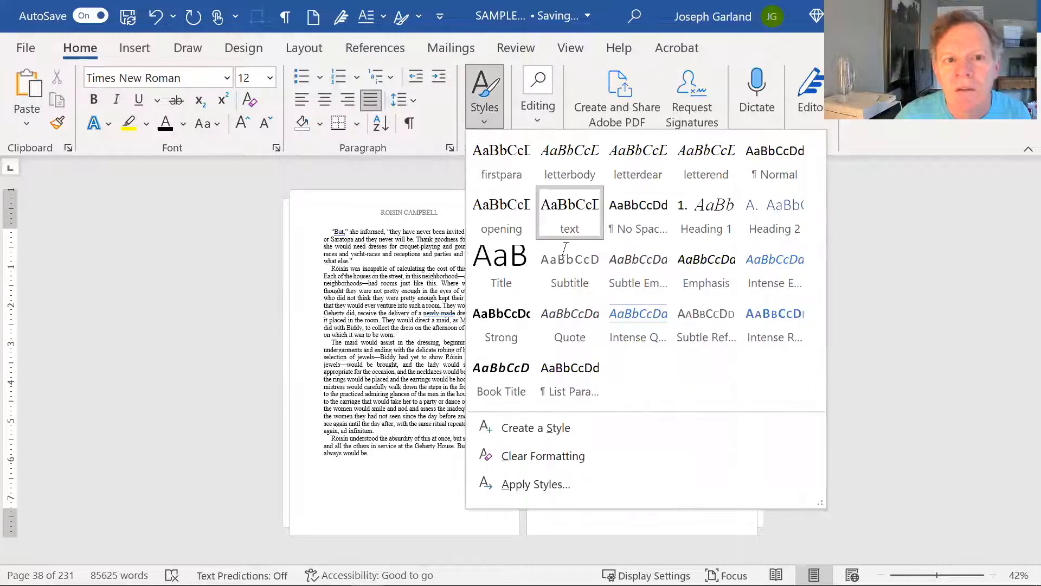
left_click(515, 162)
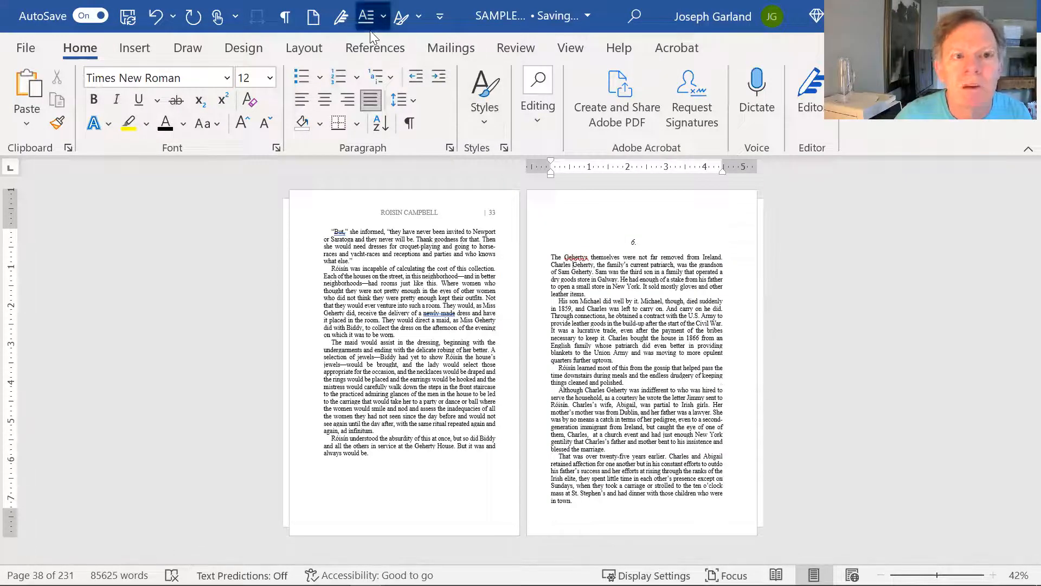
left_click(368, 16)
left_click(408, 102)
left_click(626, 290)
Look ahead through the unformatted chapters and back over the finished ones to check the page layout.
scroll(627, 291, "down", 1)
scroll(631, 292, "up", 1)
scroll(631, 293, "down", 1)
scroll(632, 292, "down", 6)
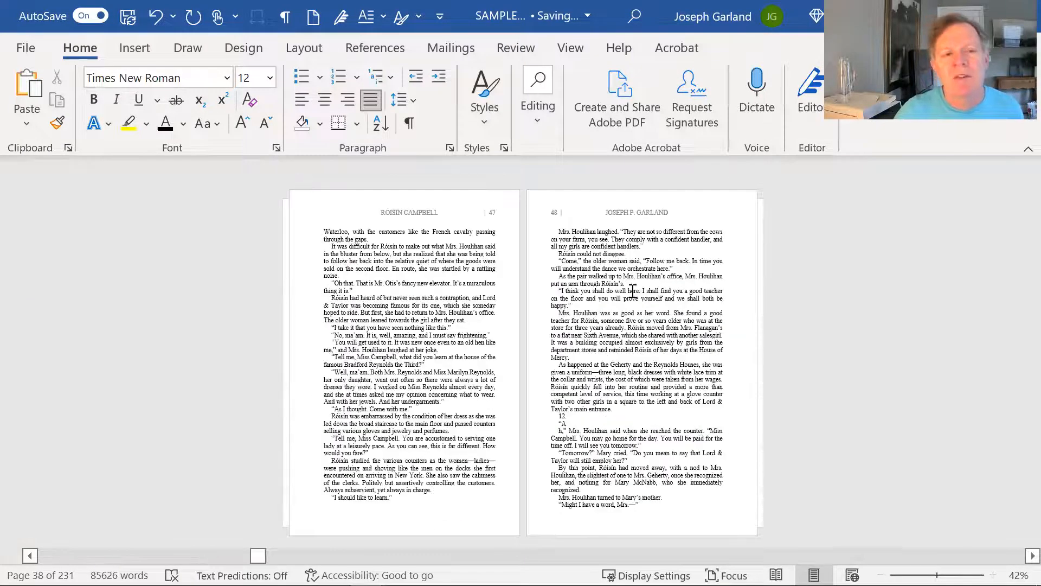
scroll(633, 290, "up", 8)
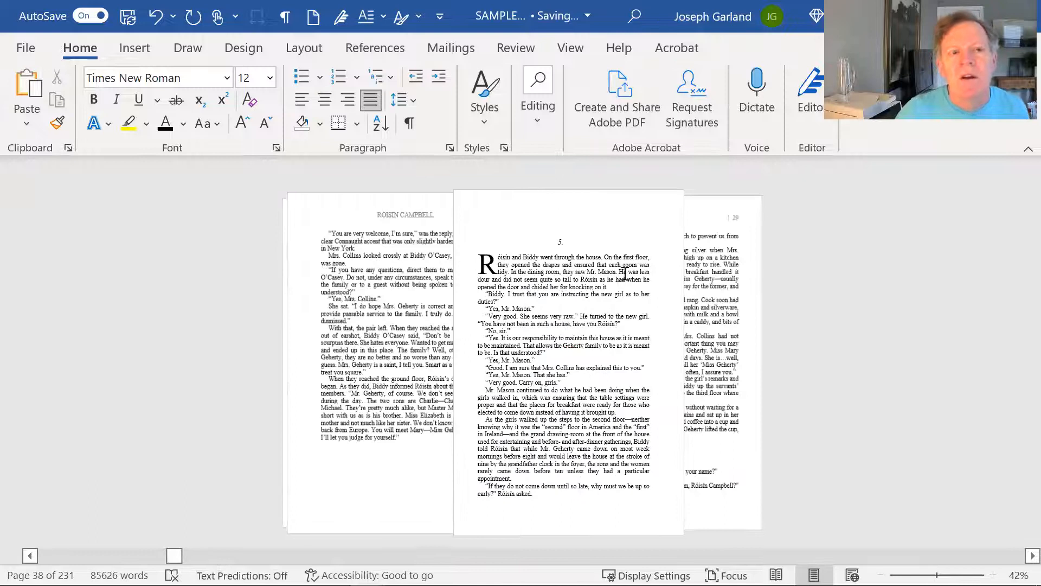
scroll(625, 274, "up", 3)
left_click(445, 340)
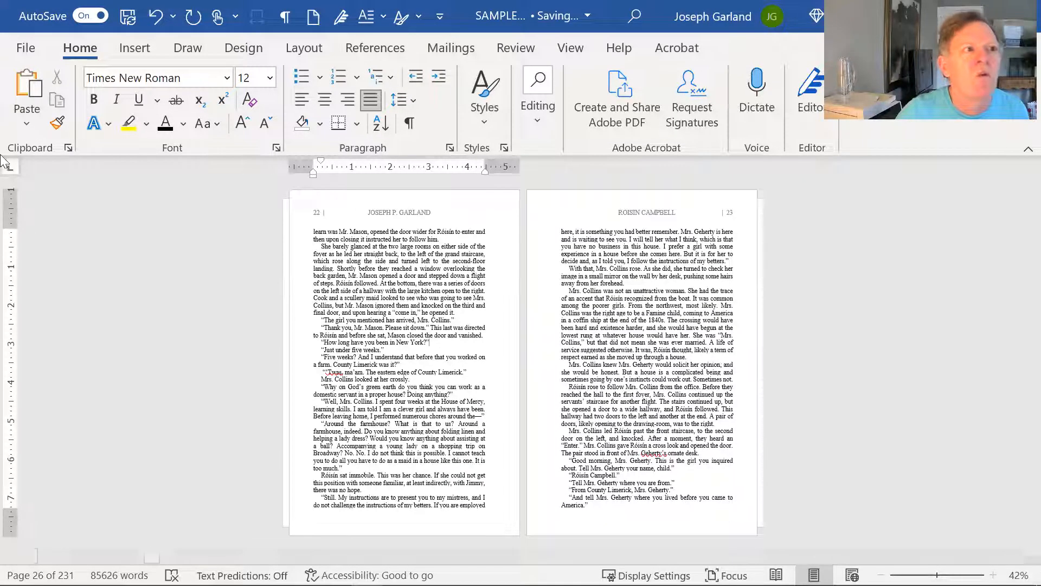
Save the manuscript as an Adobe PDF named SAMPLE.pdf in the Other folder, with View Result enabled.
left_click(31, 48)
left_click(43, 336)
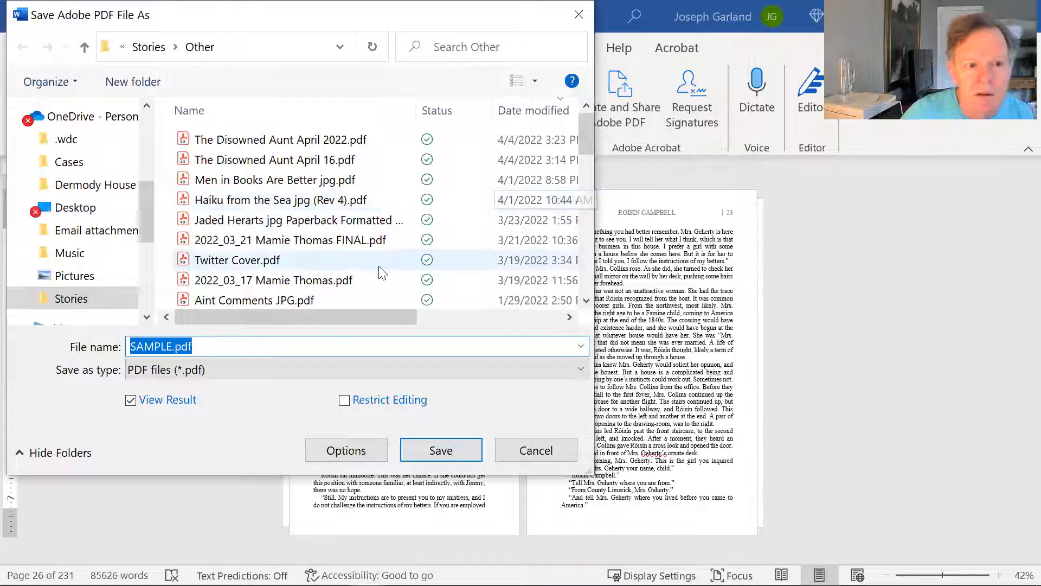
left_click(447, 448)
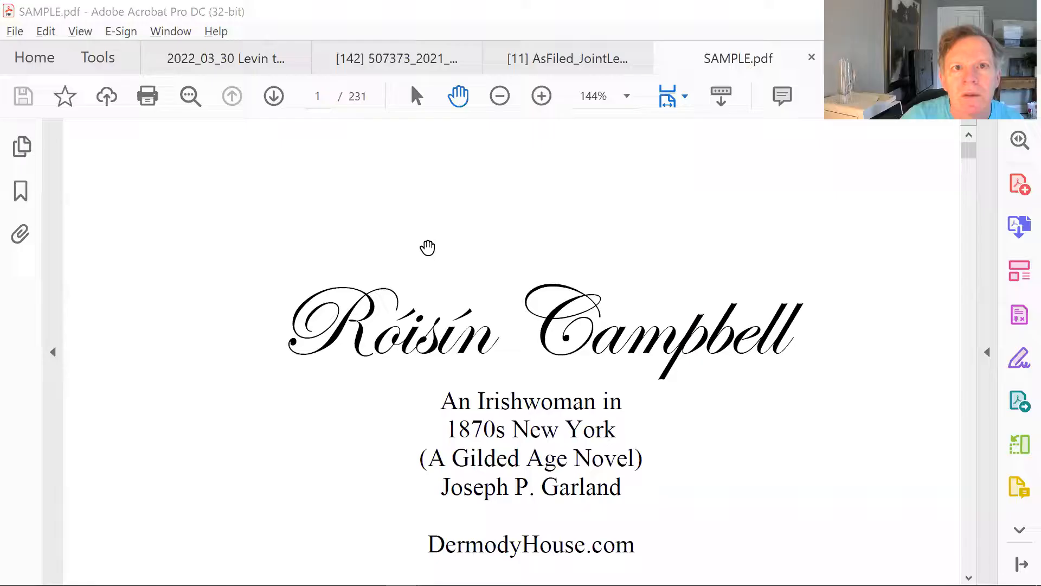
Review the PDF's front matter and first chapters as page thumbnails in Organize Pages, then close that view.
scroll(659, 298, "down", 10)
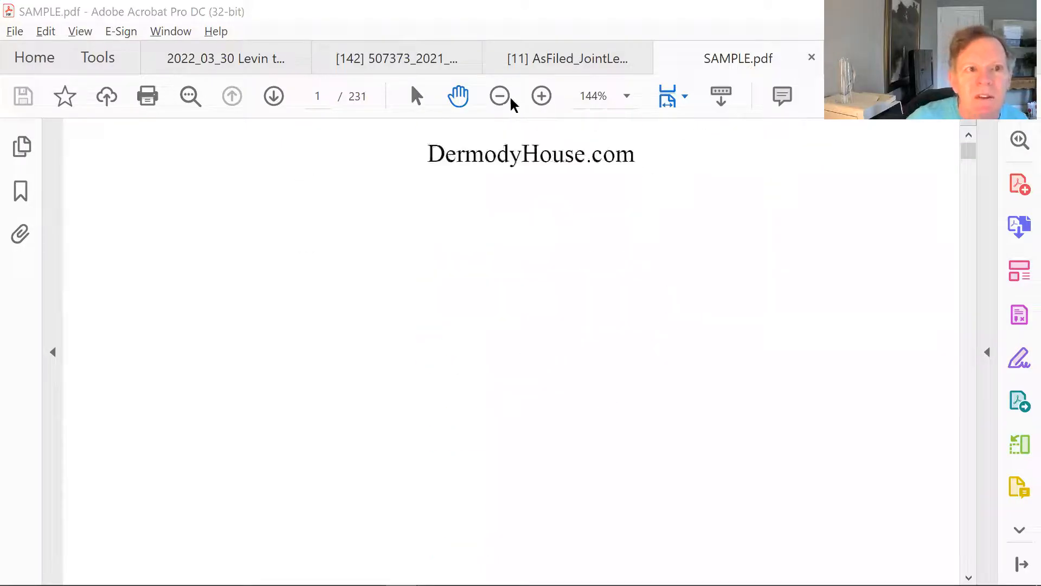
left_click(1013, 449)
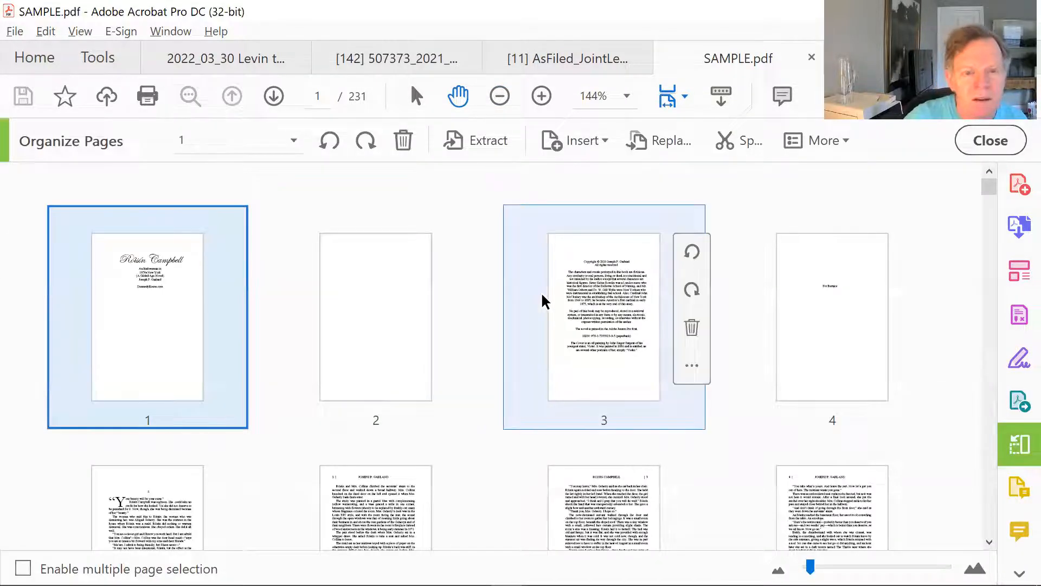
scroll(541, 477, "down", 3)
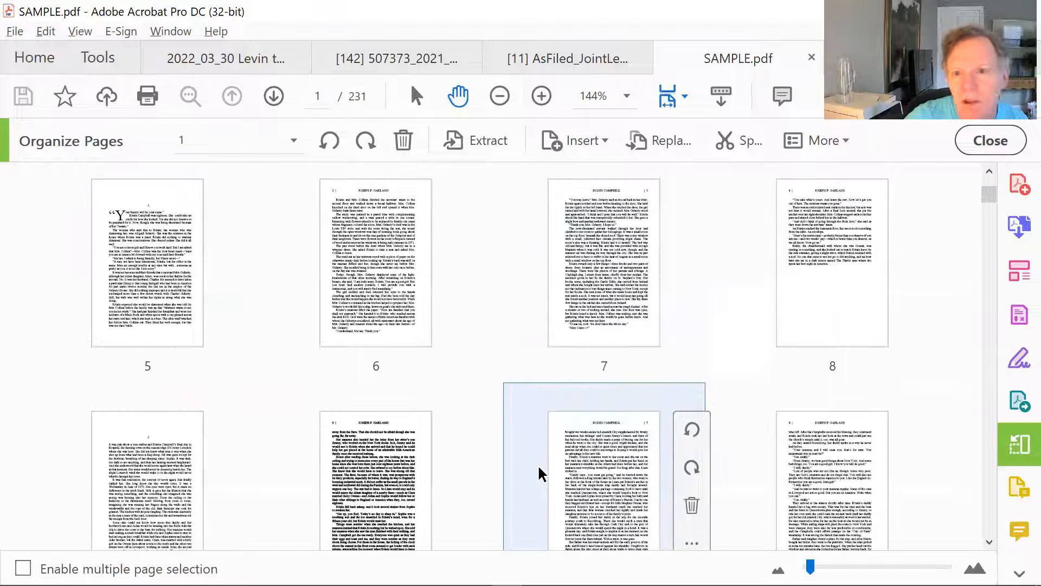
scroll(540, 473, "up", 4)
scroll(539, 469, "down", 3)
scroll(538, 467, "down", 1)
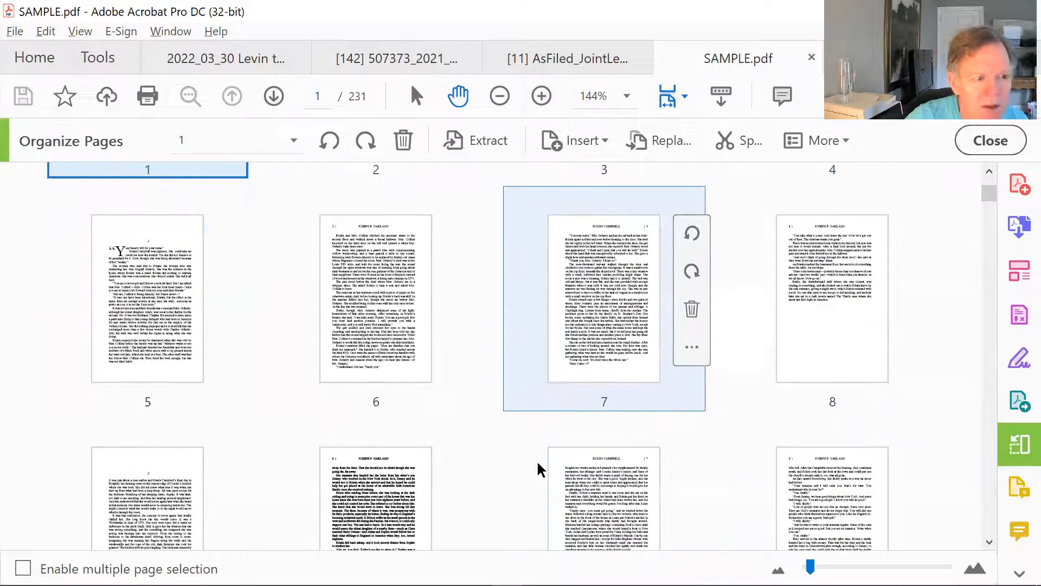
scroll(541, 469, "up", 3)
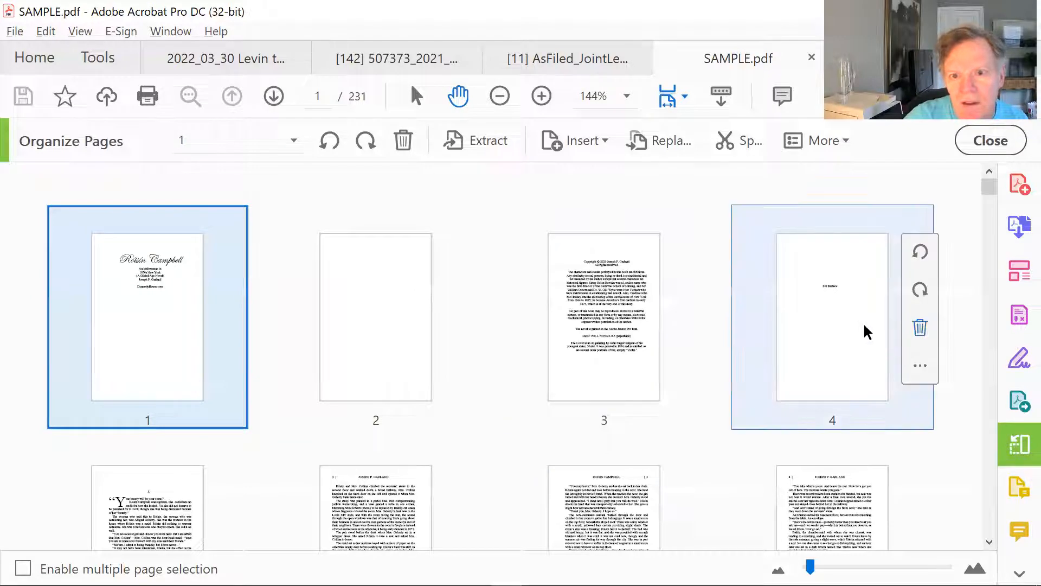
scroll(432, 352, "down", 3)
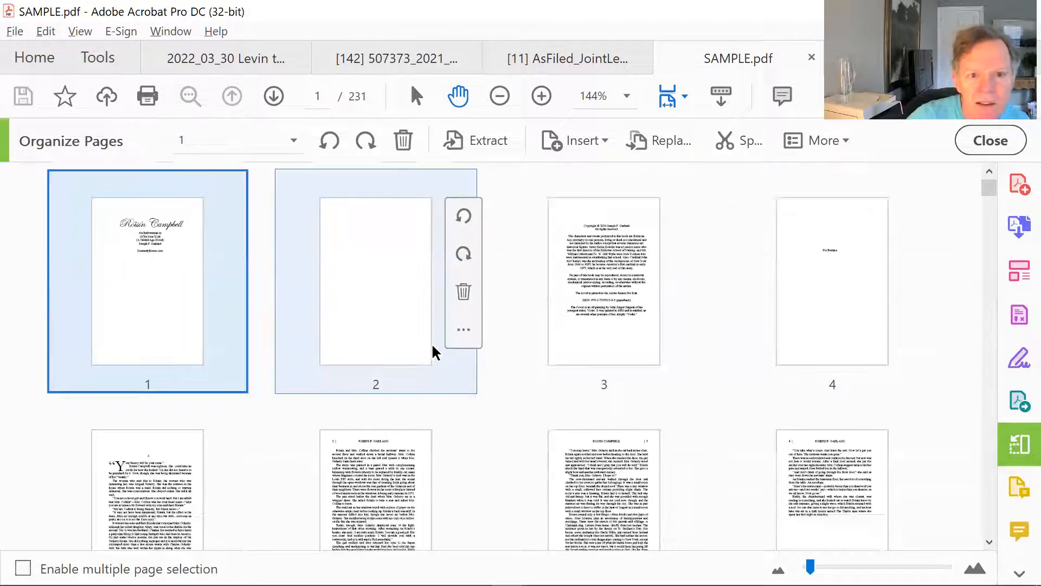
scroll(819, 327, "up", 3)
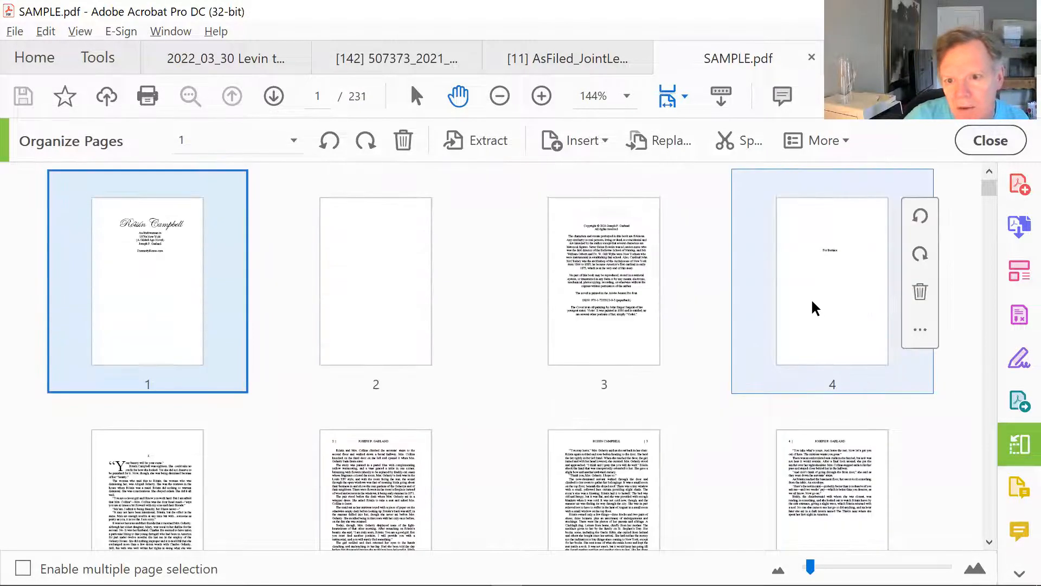
scroll(830, 336, "up", 1)
scroll(360, 465, "down", 5)
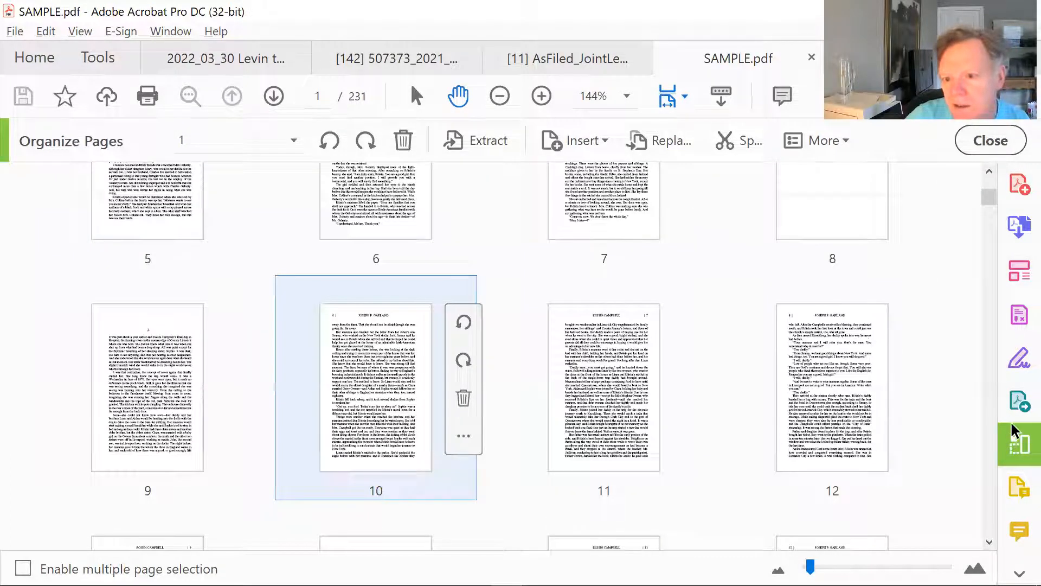
scroll(1003, 450, "up", 2)
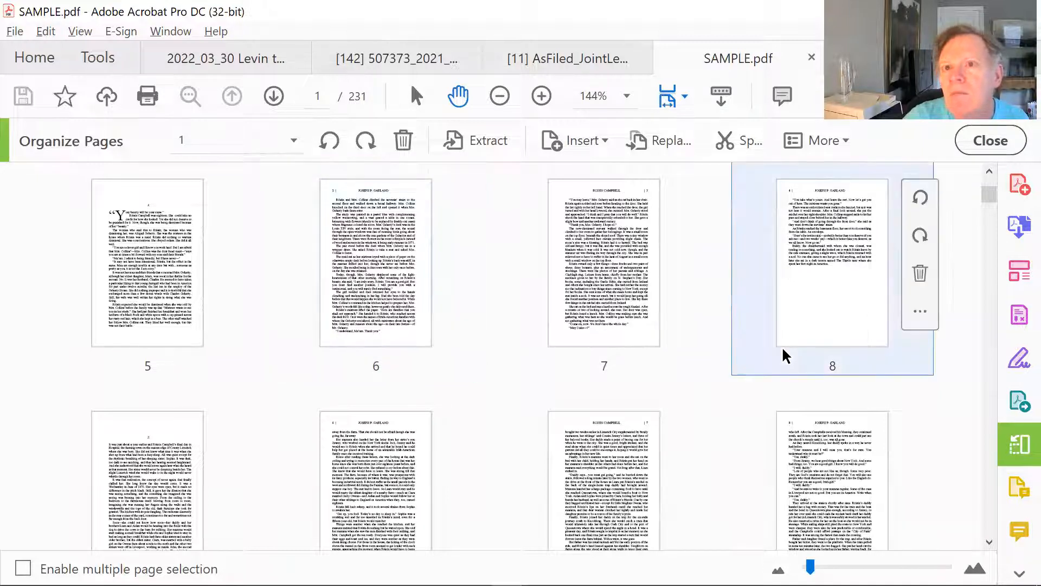
left_click(977, 143)
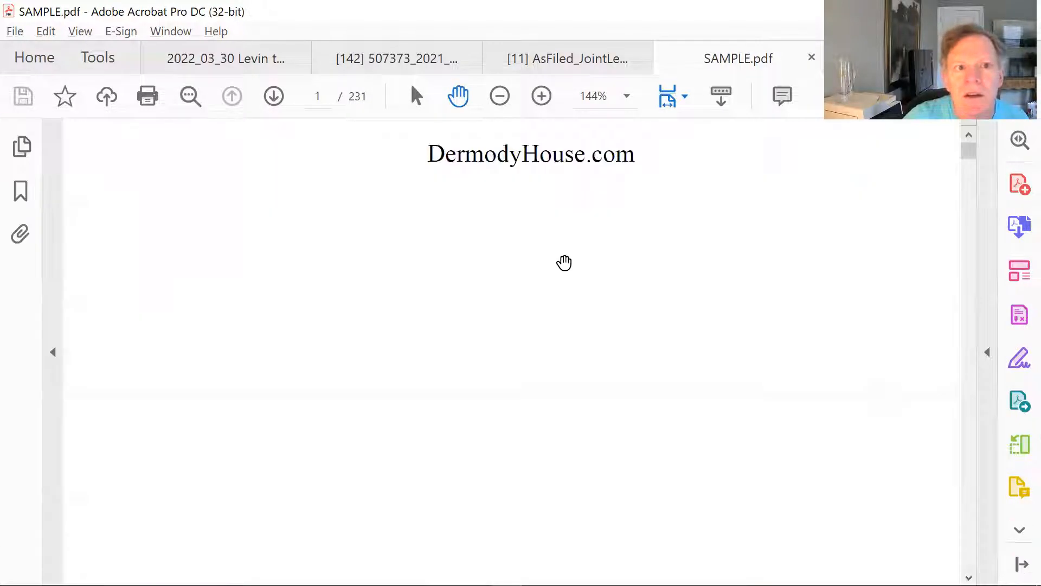
Set the PDF zoom to 100% and go to the copyright page on page 3.
left_click(541, 98)
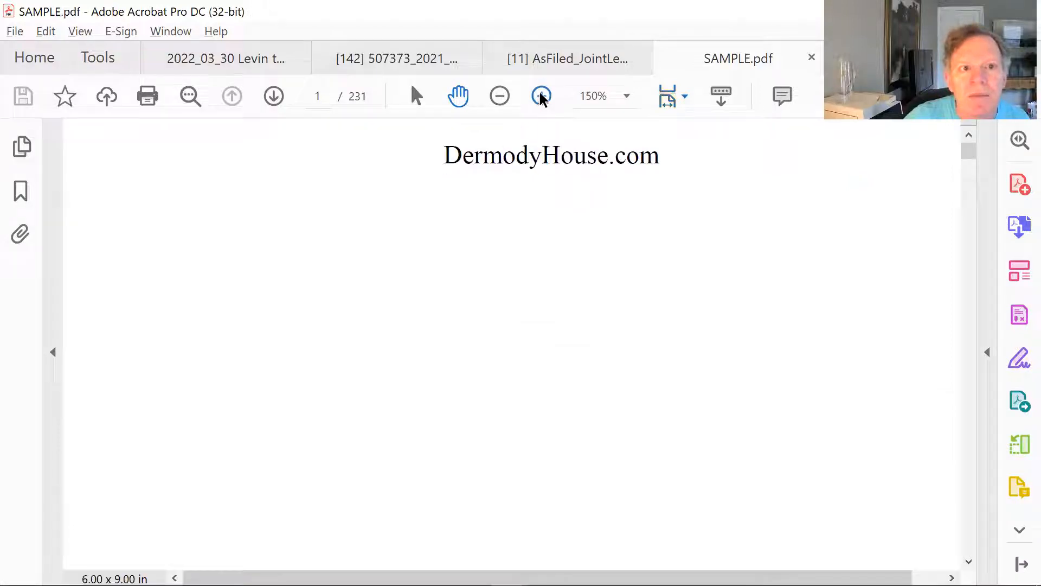
left_click(501, 96)
left_click(499, 96)
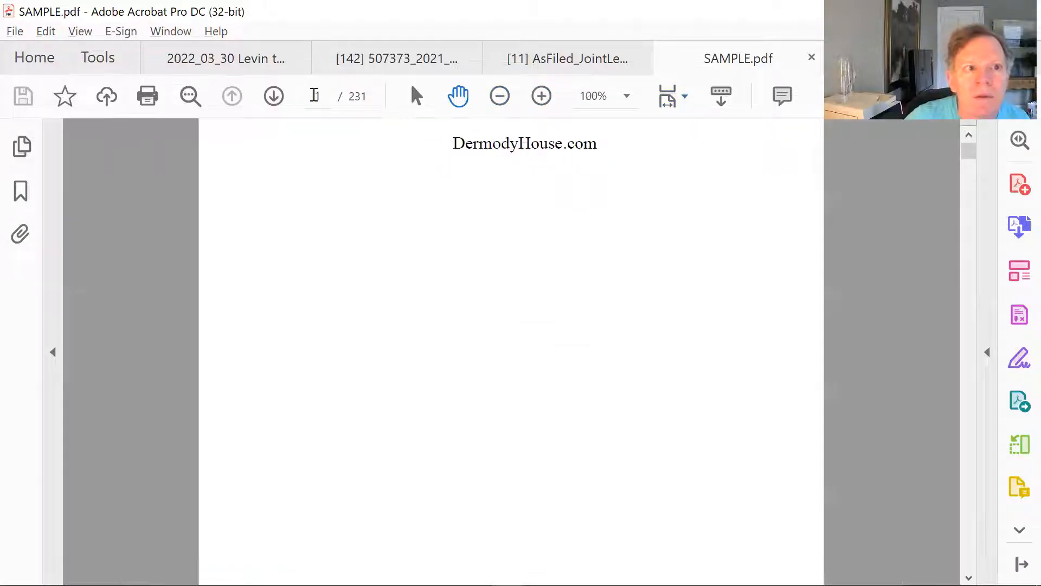
left_click(271, 99)
left_click(273, 97)
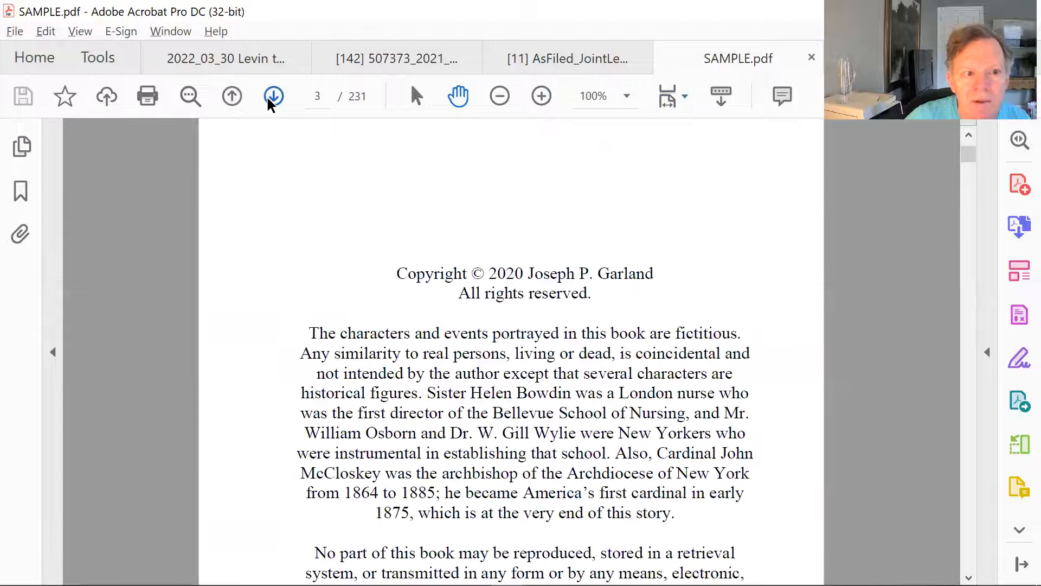
Page forward through the PDF from page 3 to page 23, checking the running headers, page numbers and alternating margins.
left_click(273, 98)
left_click(273, 98)
left_click(272, 97)
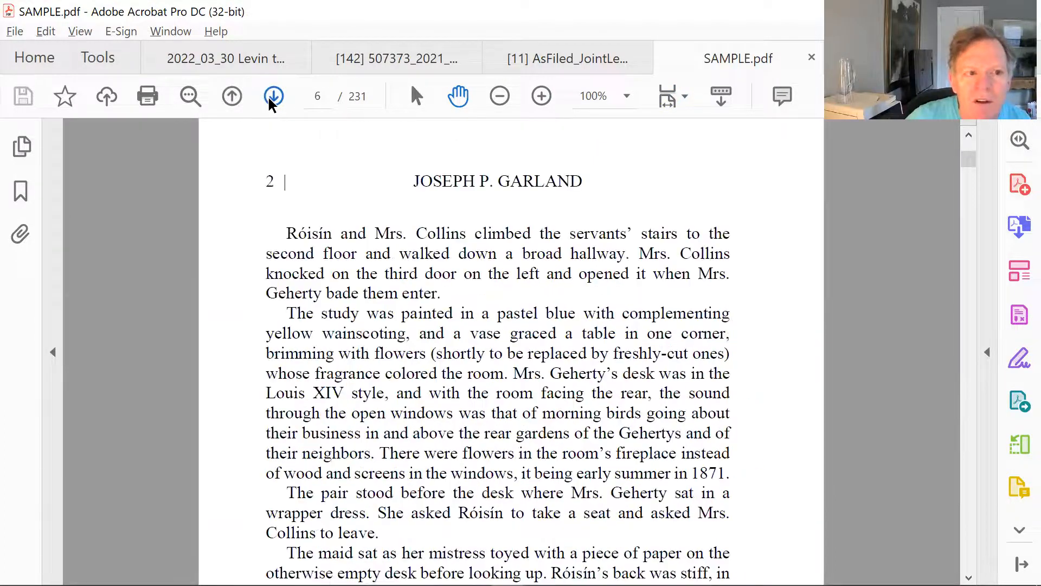
left_click(273, 98)
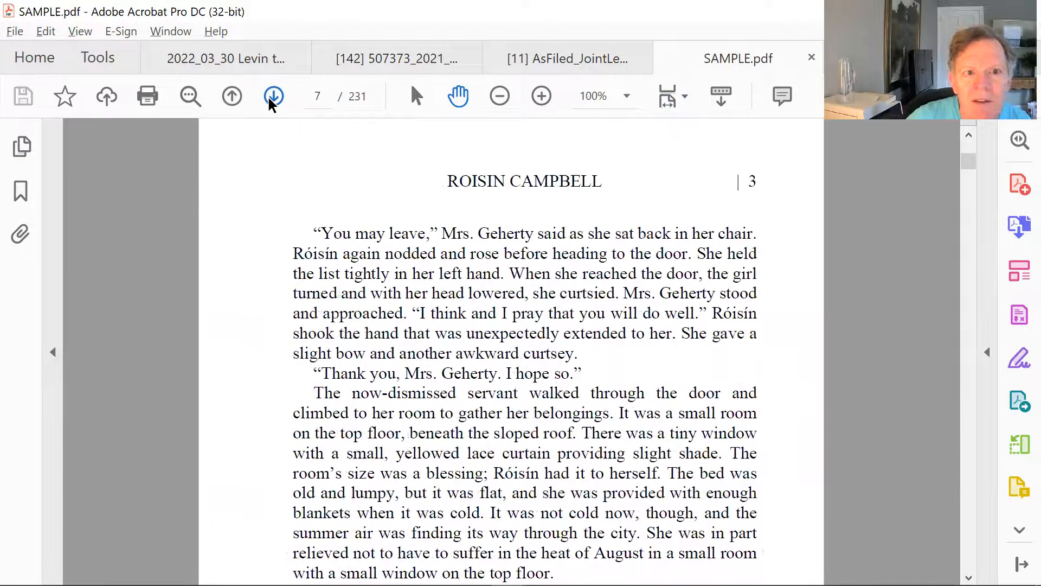
left_click(273, 98)
left_click(273, 98)
left_click(272, 97)
left_click(273, 97)
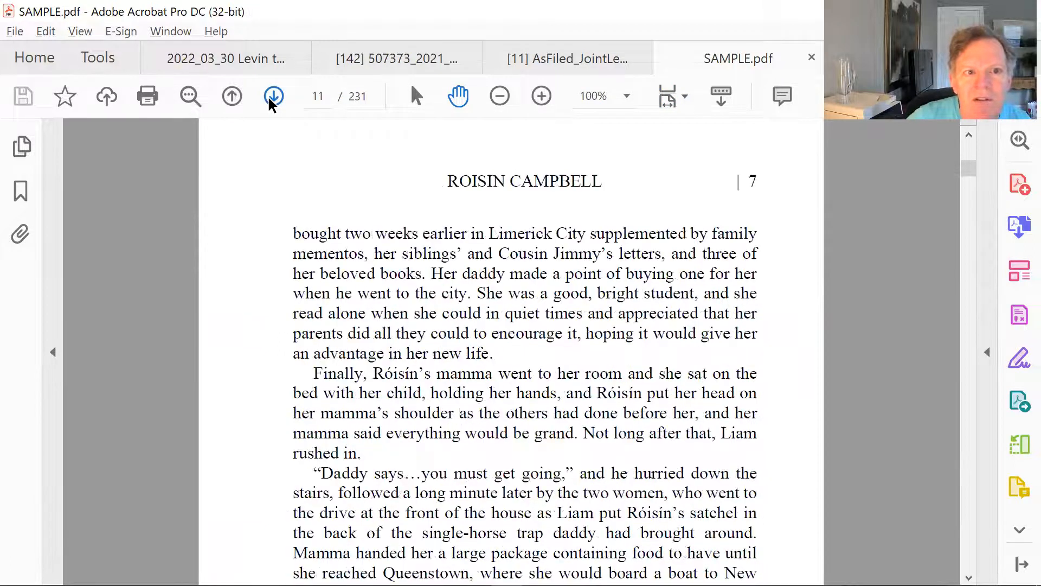
left_click(273, 98)
left_click(272, 97)
left_click(273, 97)
left_click(273, 98)
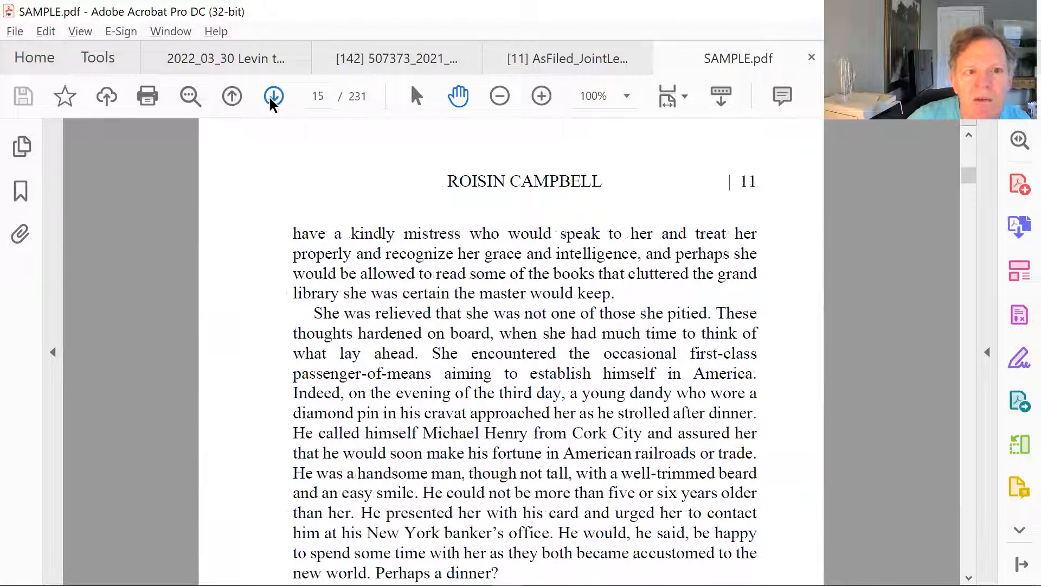
left_click(273, 98)
left_click(273, 98)
left_click(273, 97)
left_click(273, 98)
left_click(273, 98)
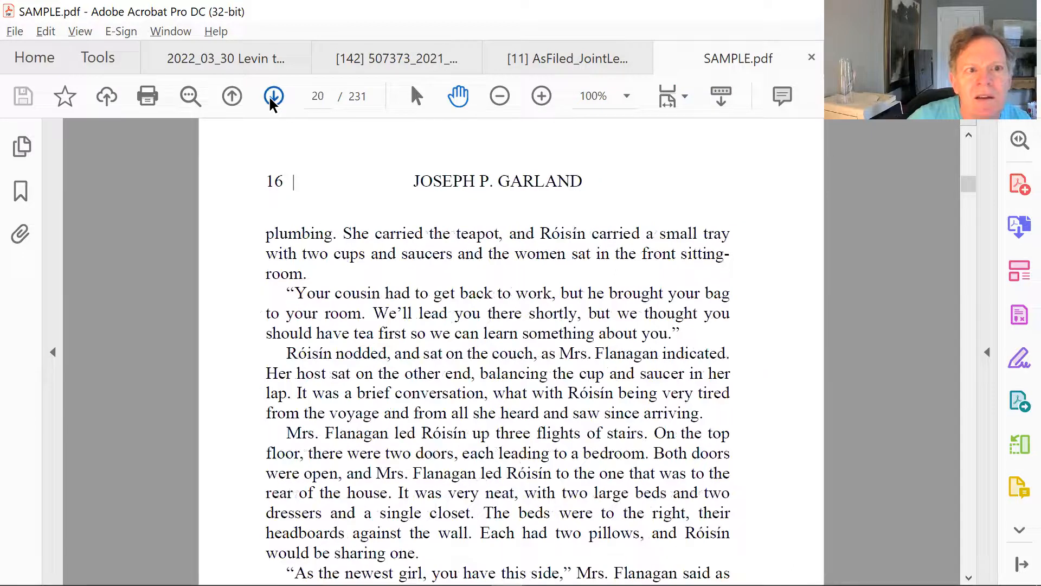
left_click(272, 98)
left_click(273, 98)
left_click(273, 97)
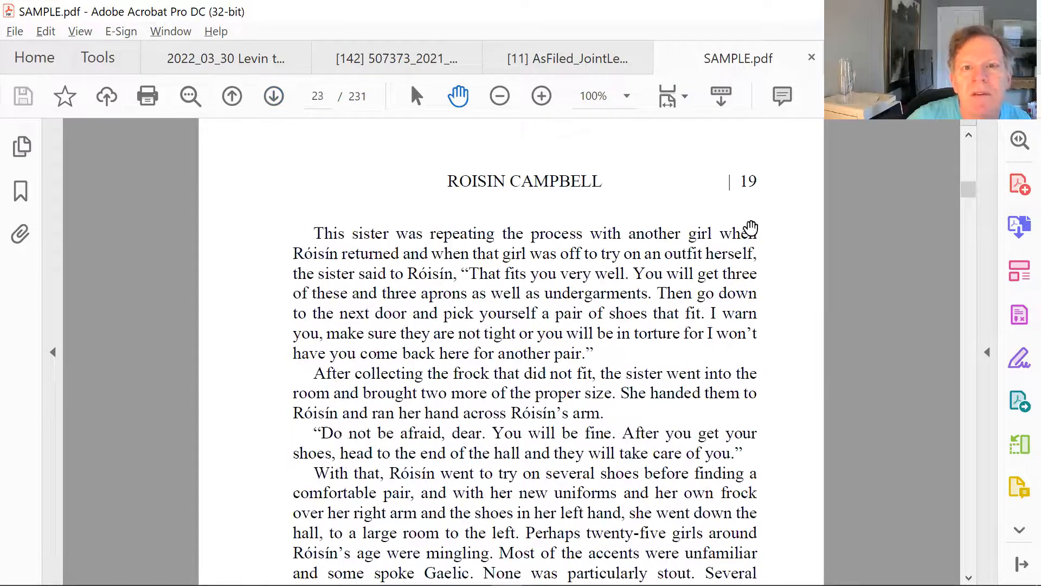